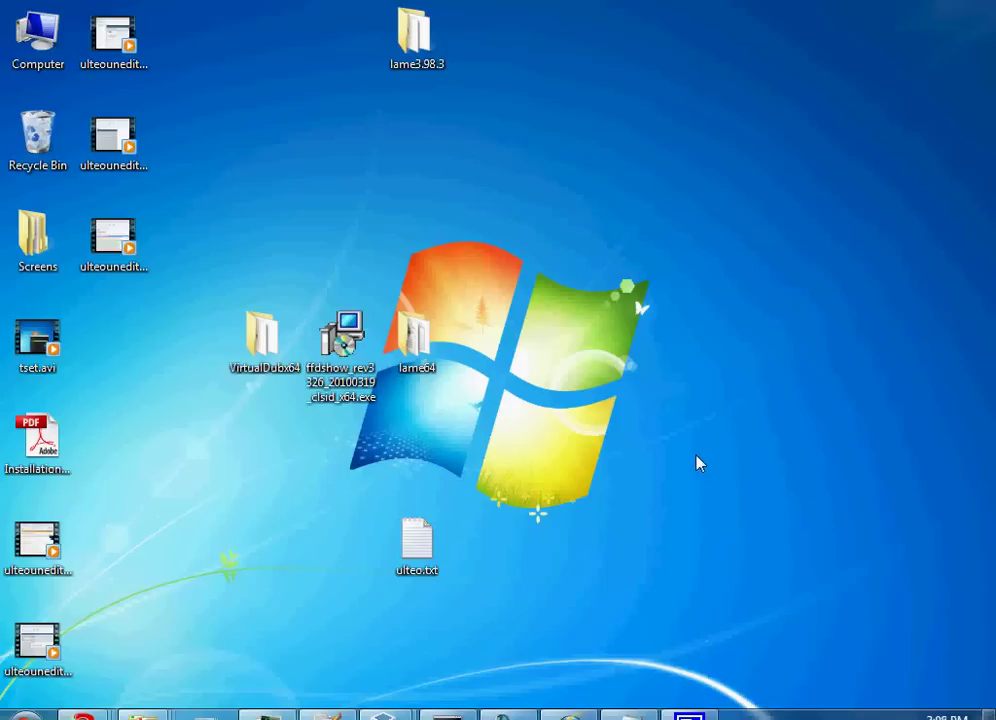
Look over LameACM.inf in the lame64 folder, then select the ffdshow installer and check its download page
key(Right)
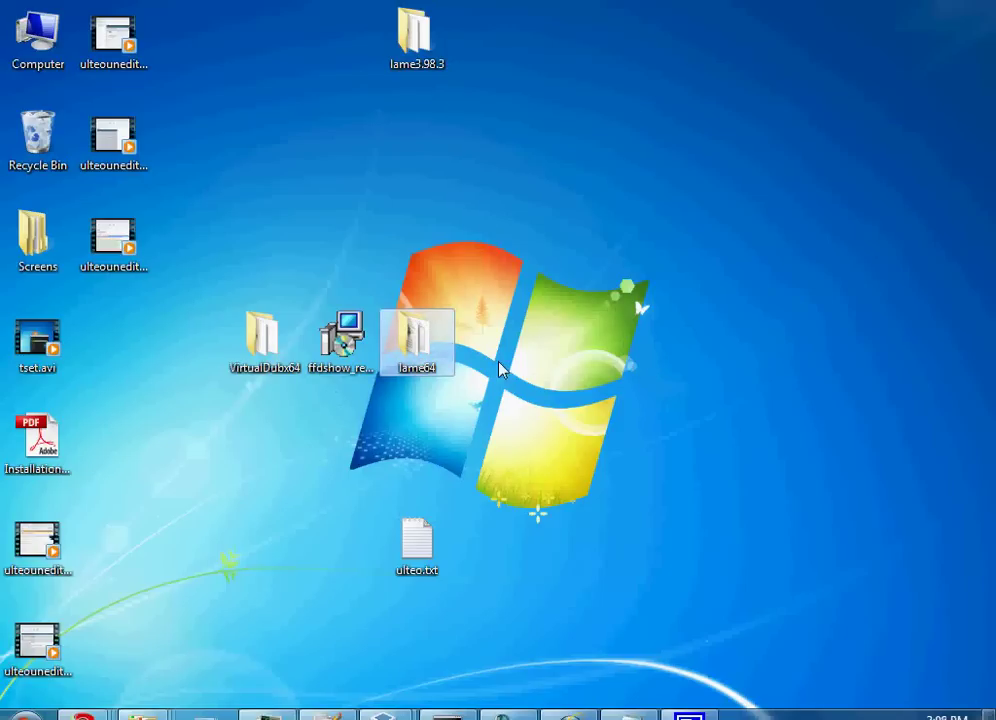
double_click(432, 368)
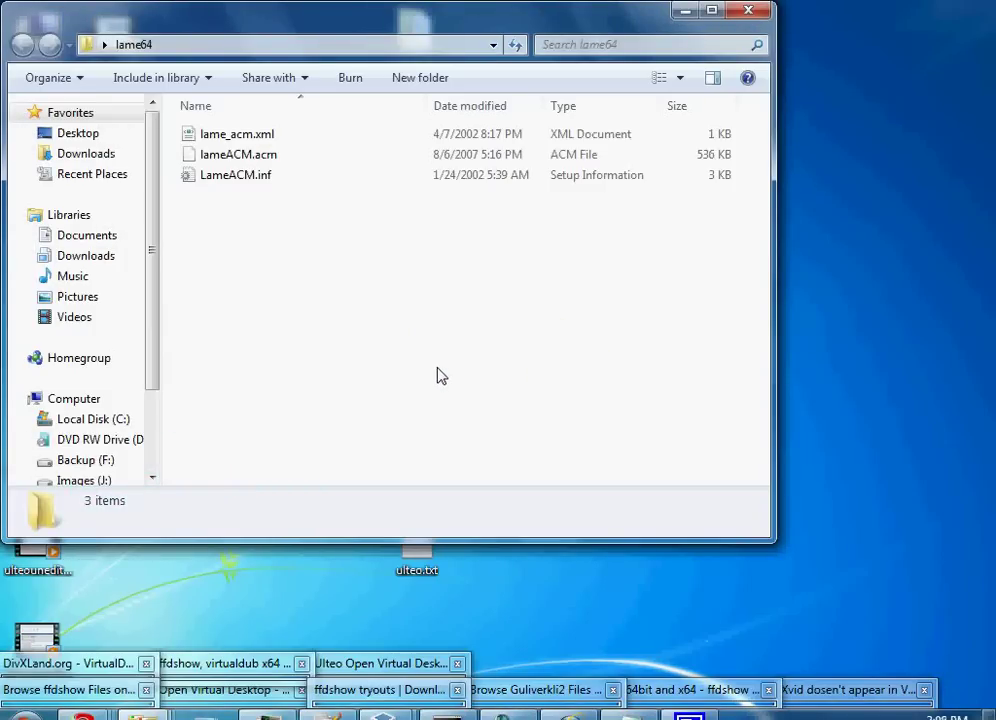
right_click(245, 182)
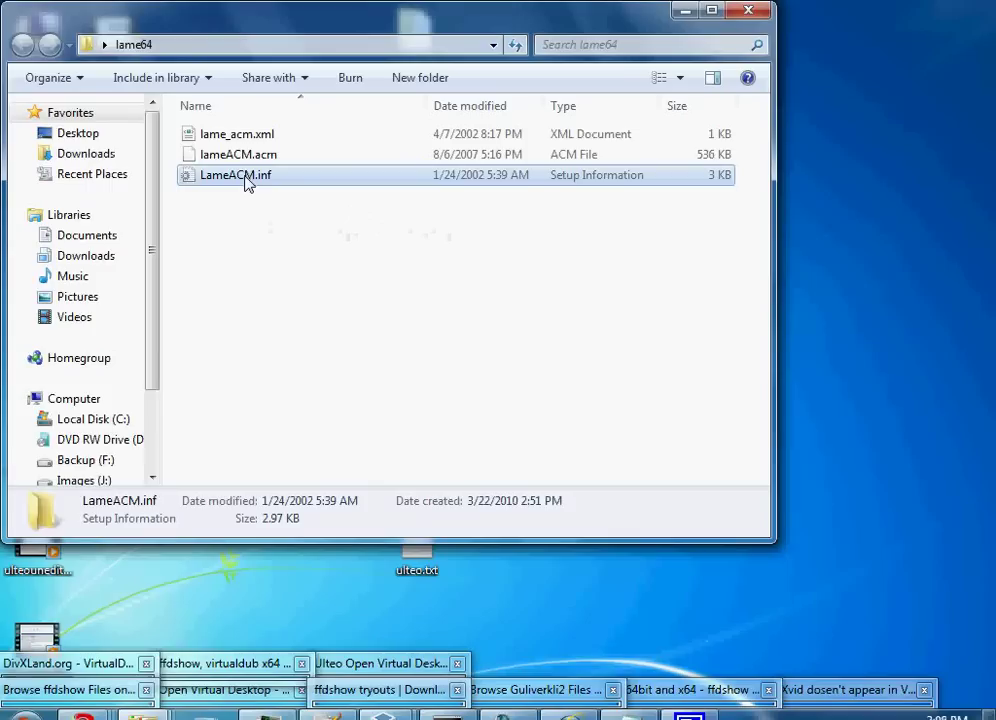
click(578, 302)
click(762, 12)
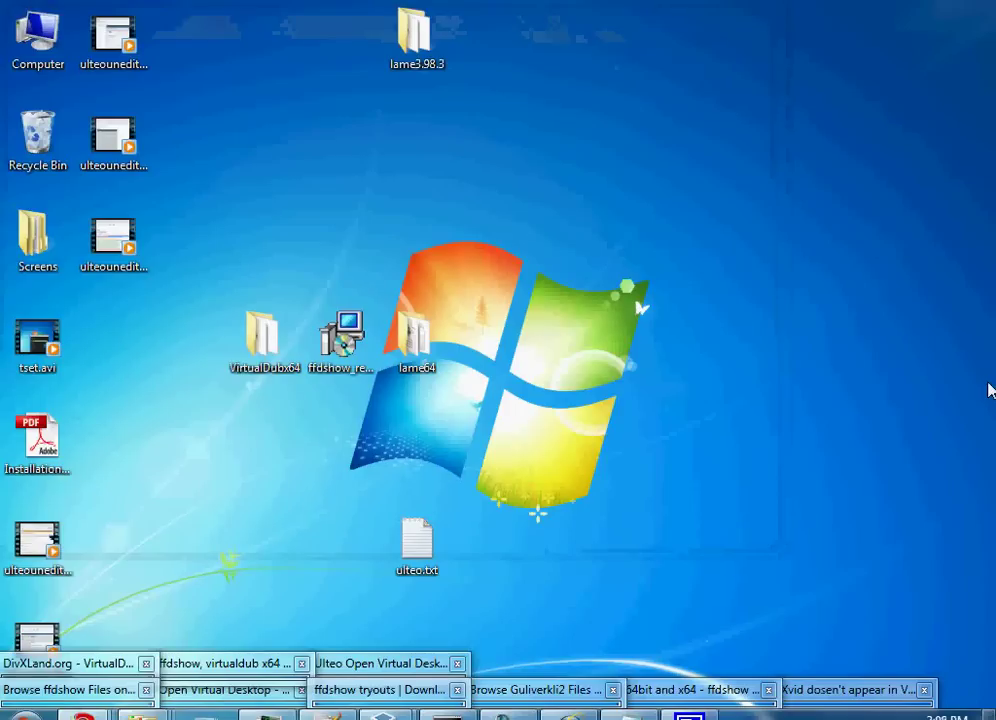
click(341, 338)
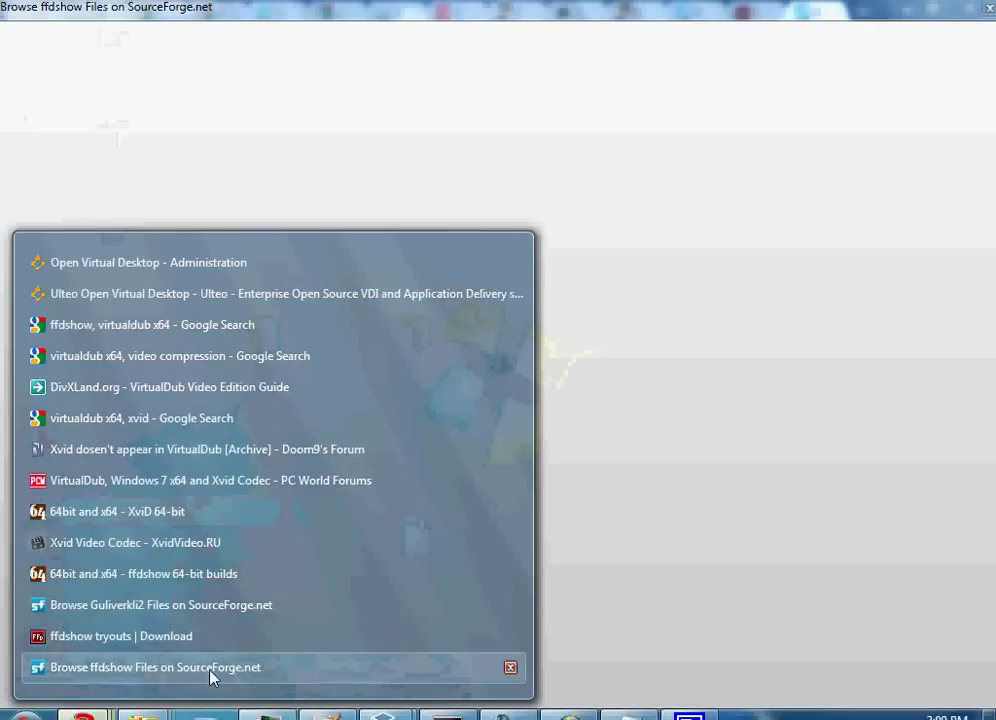
click(212, 677)
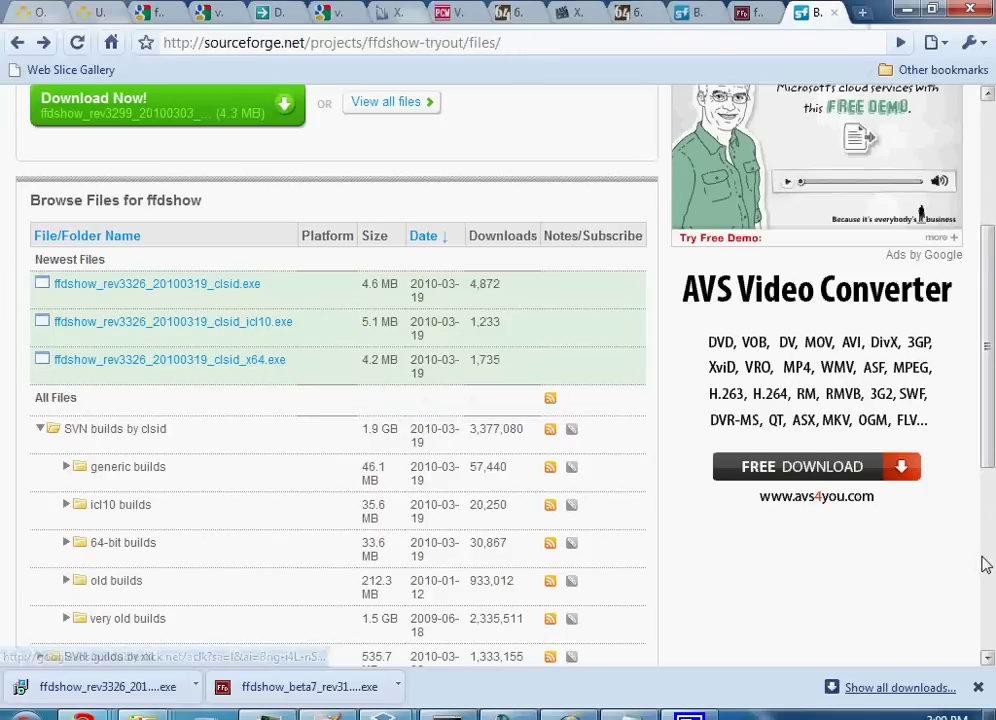
Run the ffdshow x64 installer in English, keeping the default install folder
key(super+d)
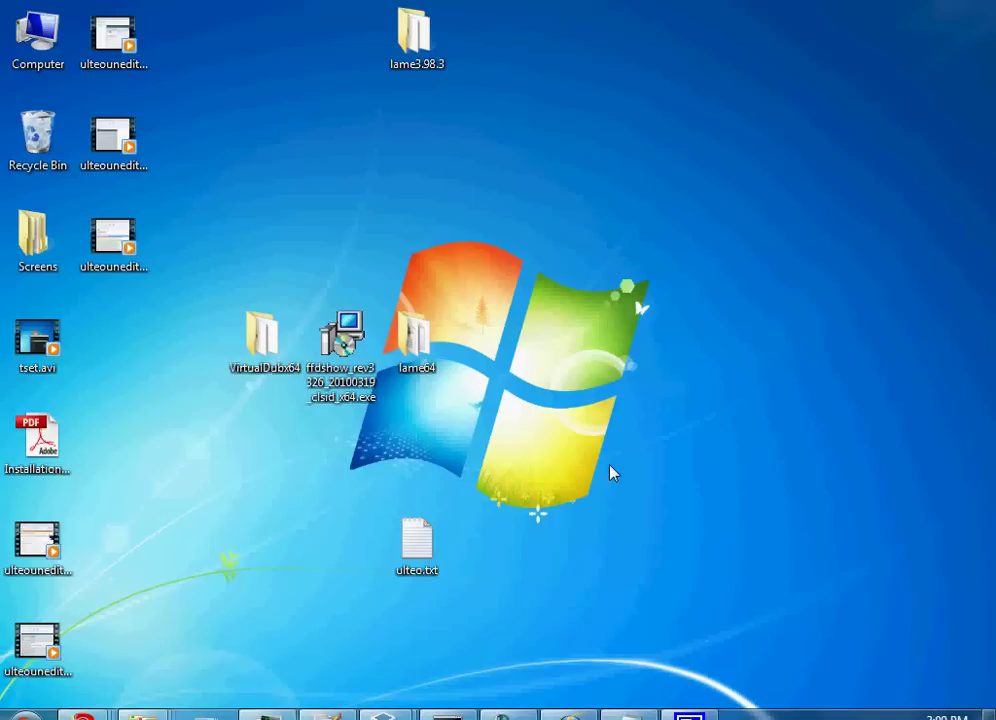
double_click(345, 360)
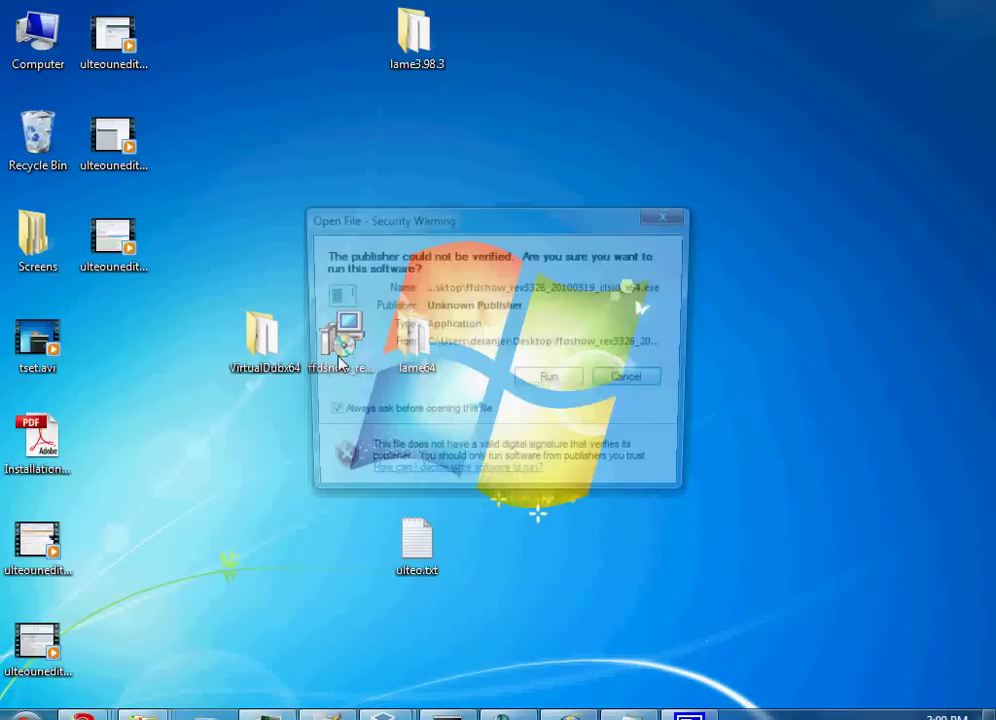
click(552, 382)
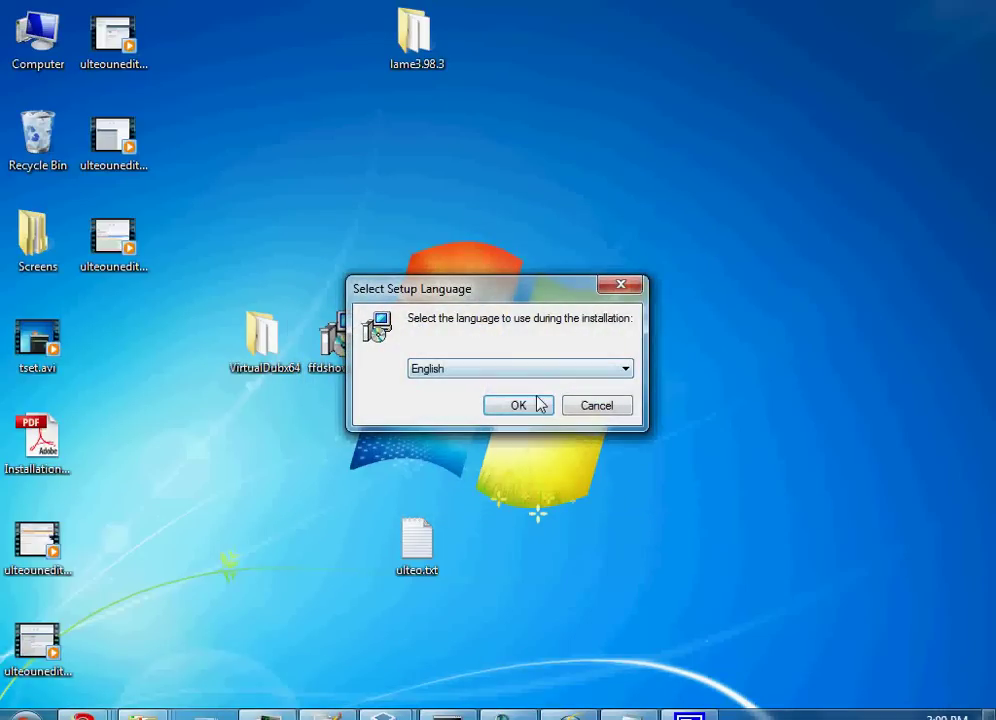
click(531, 409)
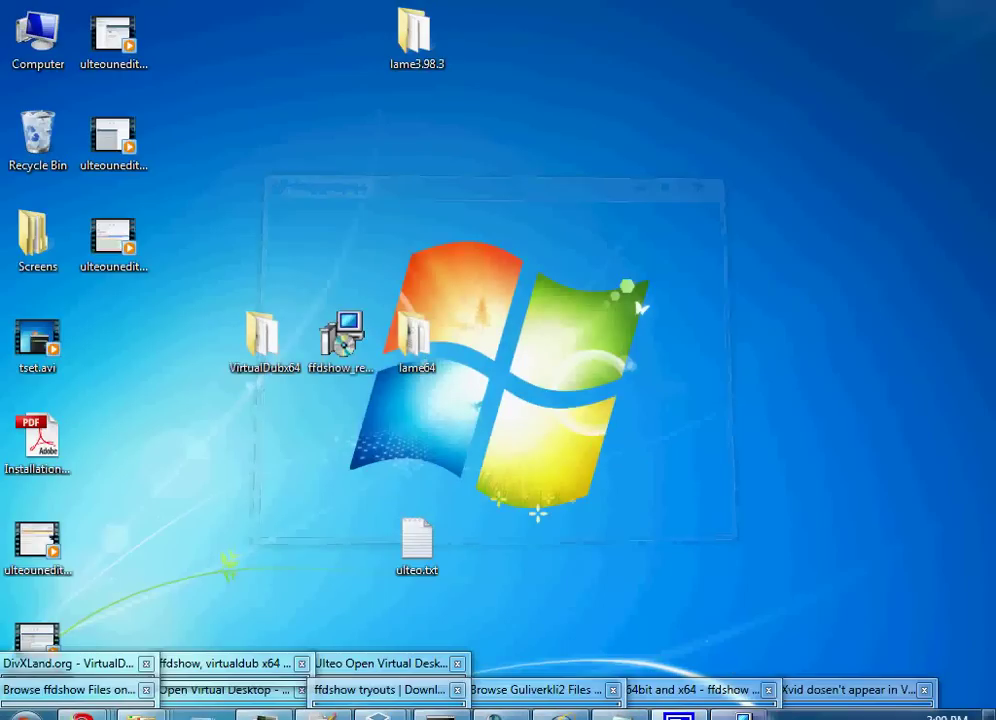
click(609, 521)
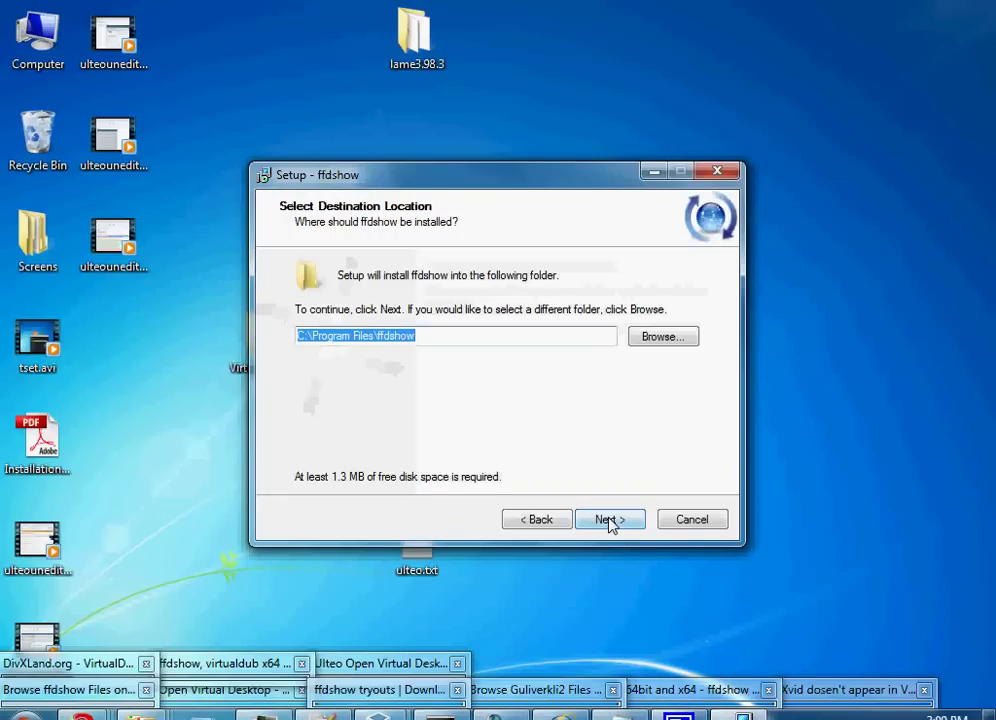
click(610, 521)
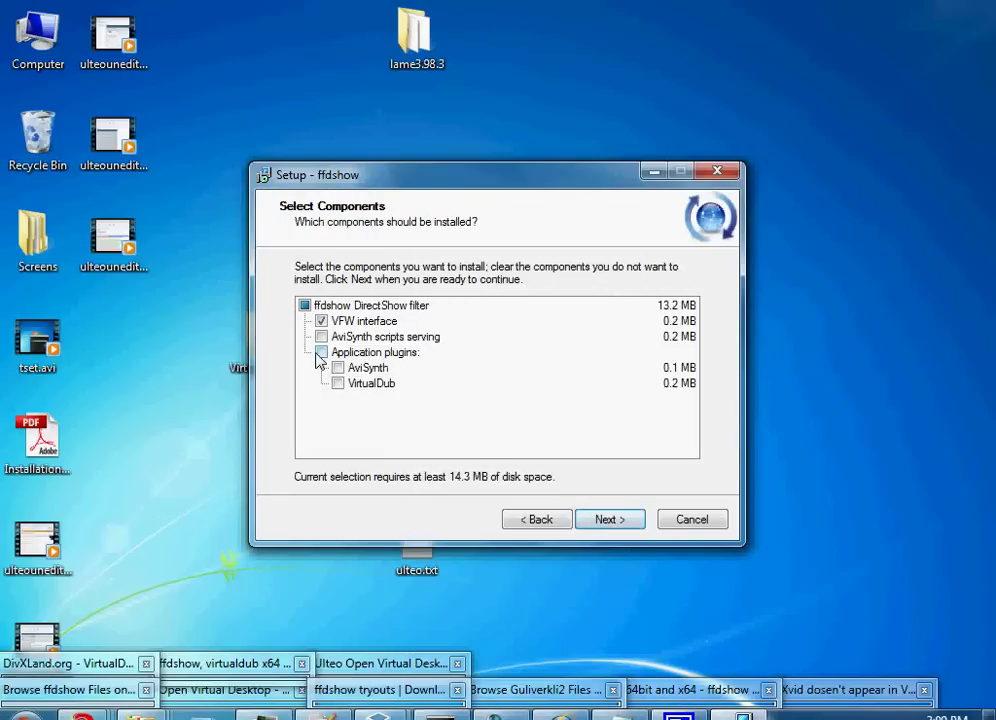
Add the AviSynth and VirtualDub application plugins, keep the remaining defaults, and install ffdshow
click(320, 353)
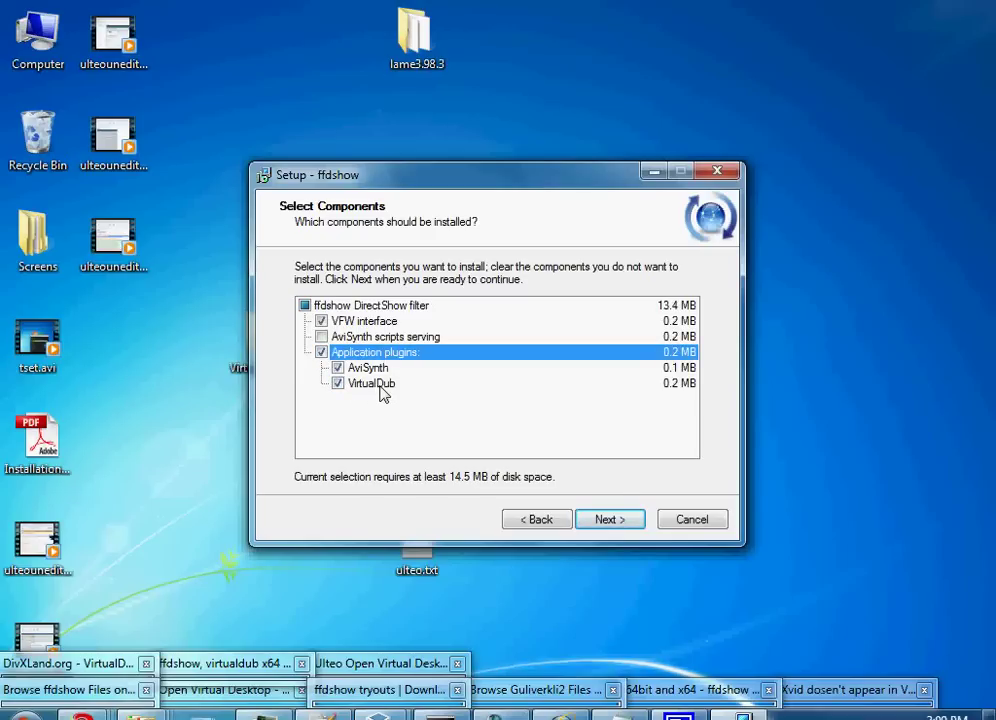
click(611, 520)
click(611, 520)
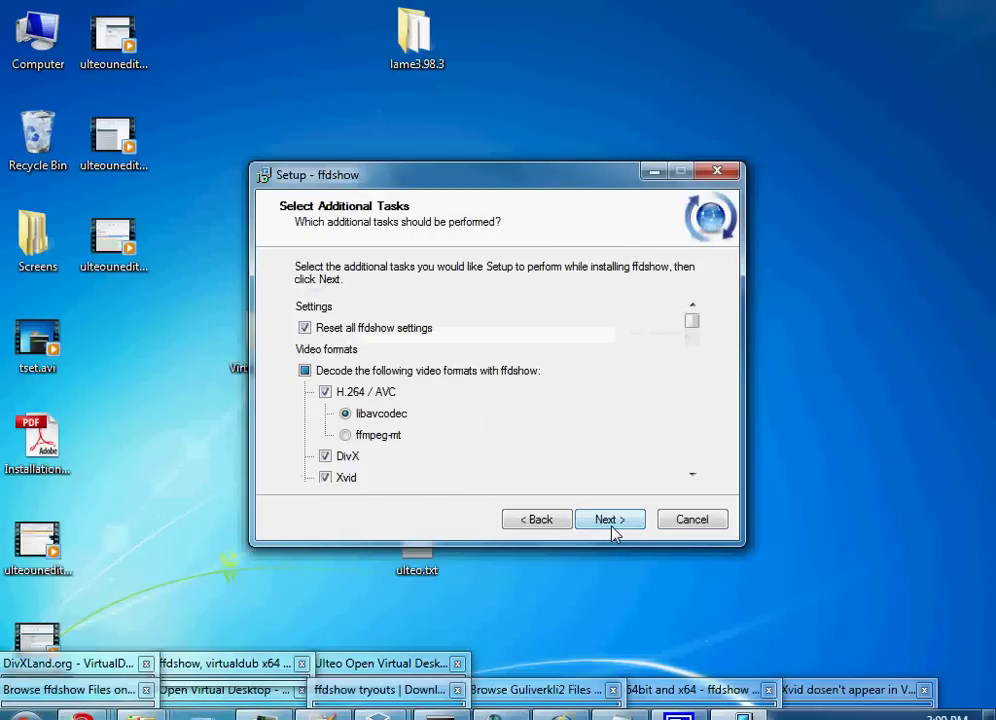
click(612, 528)
click(612, 528)
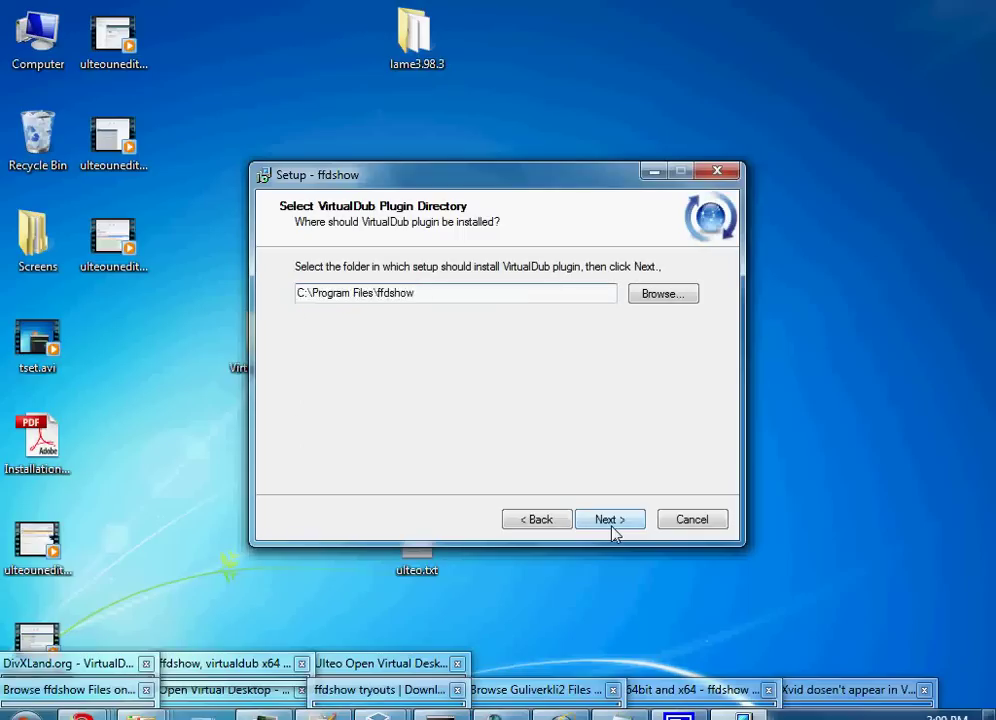
click(612, 528)
click(611, 527)
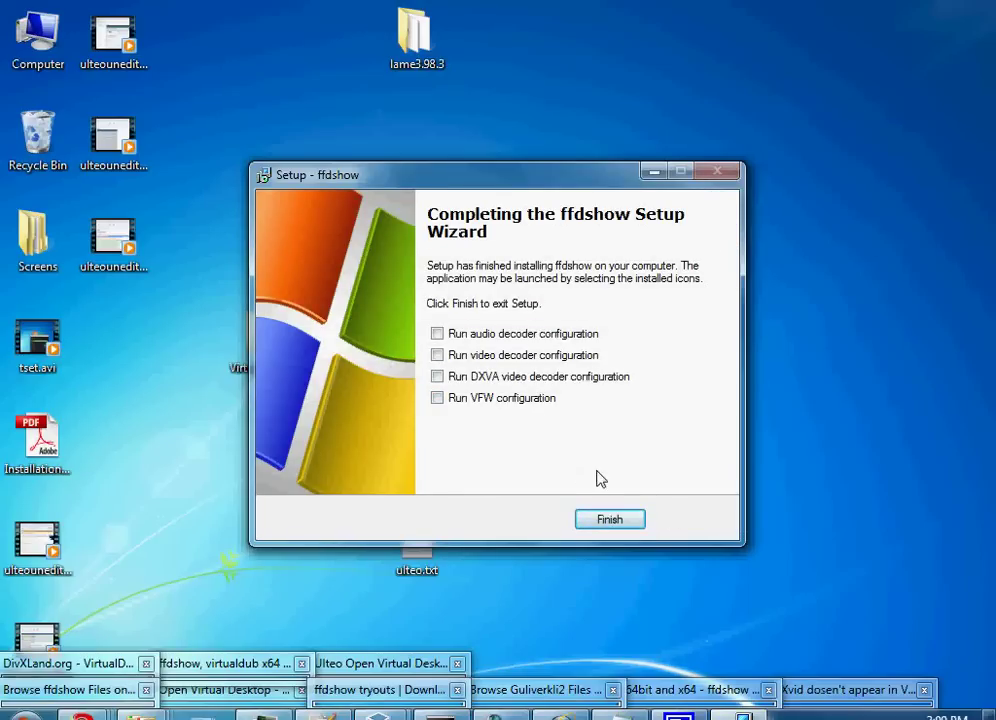
click(640, 526)
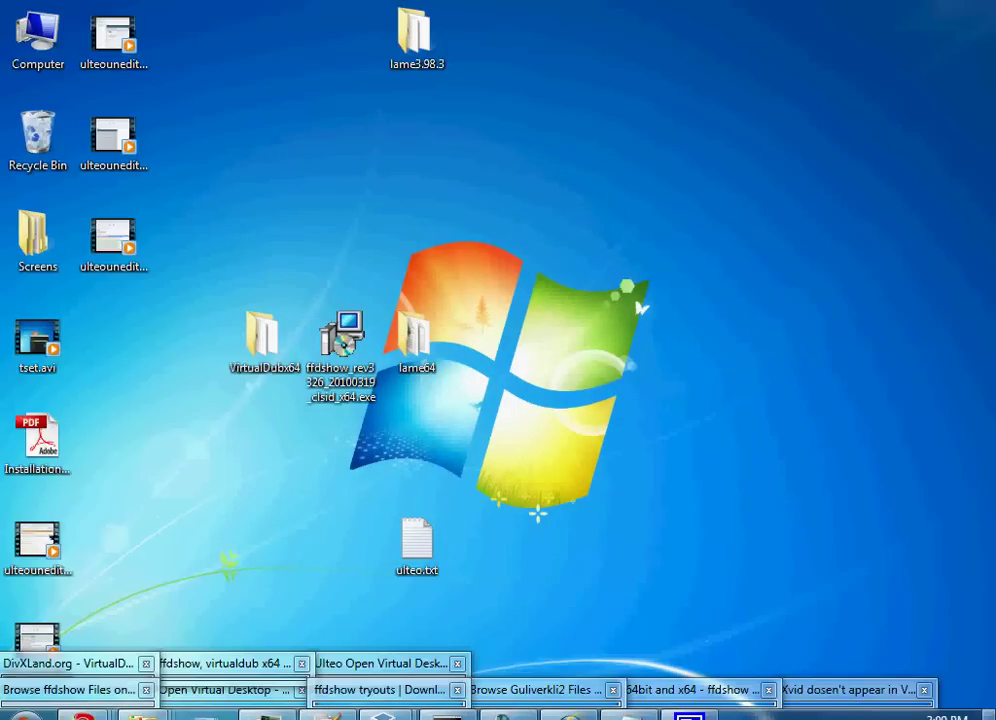
Launch Veedub64.exe from the VirtualDubx64 folder and set audio to Full processing mode
double_click(266, 350)
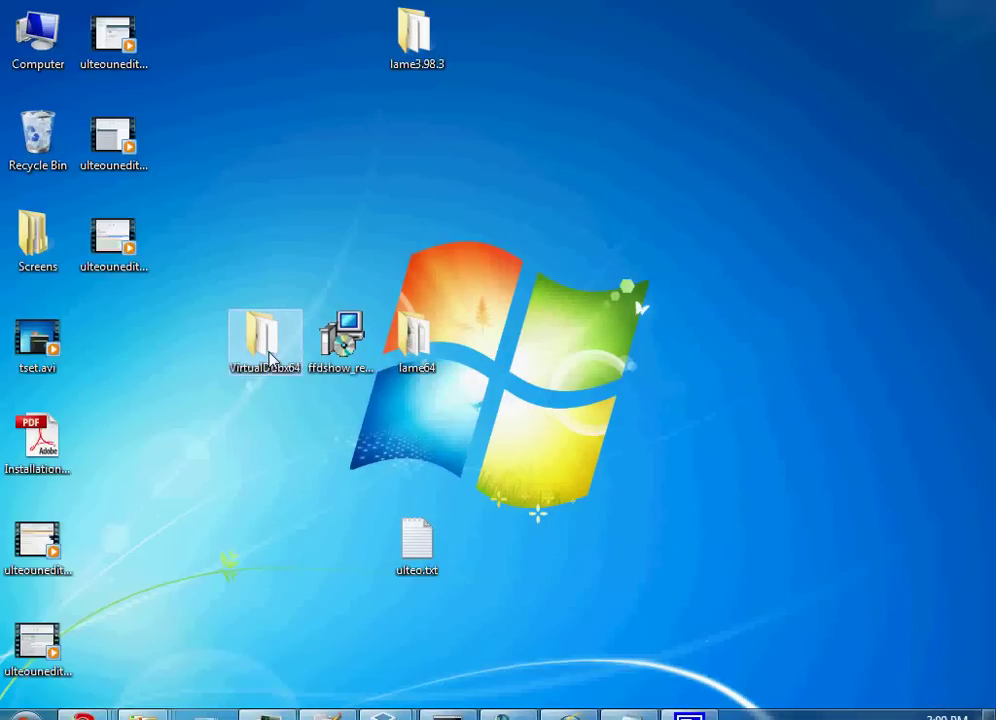
drag(296, 80, 402, 115)
double_click(378, 300)
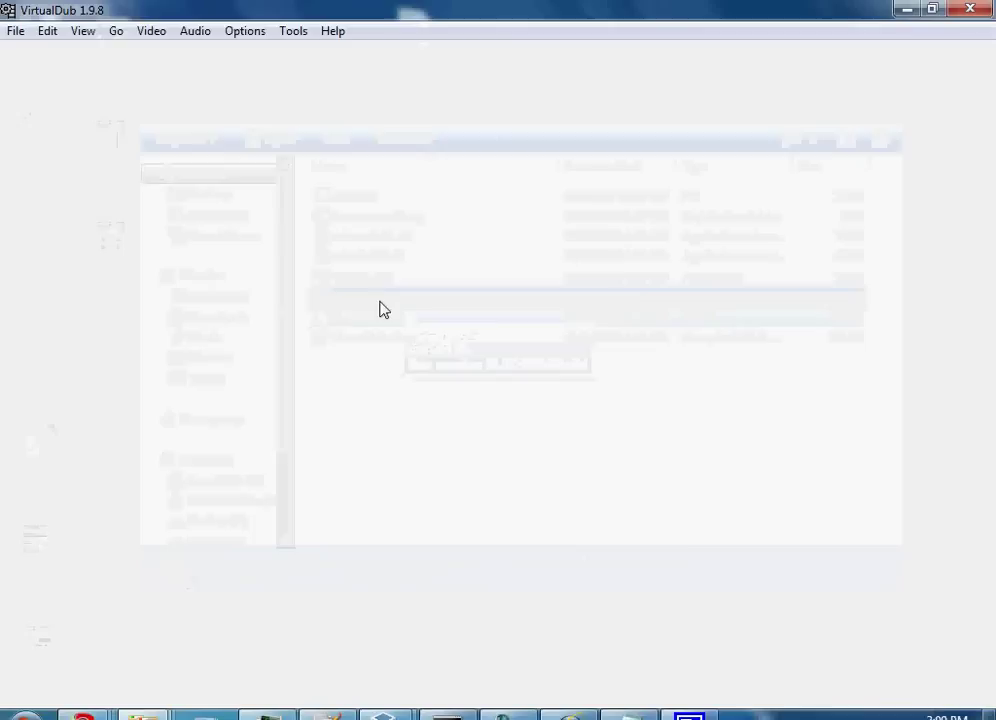
click(193, 31)
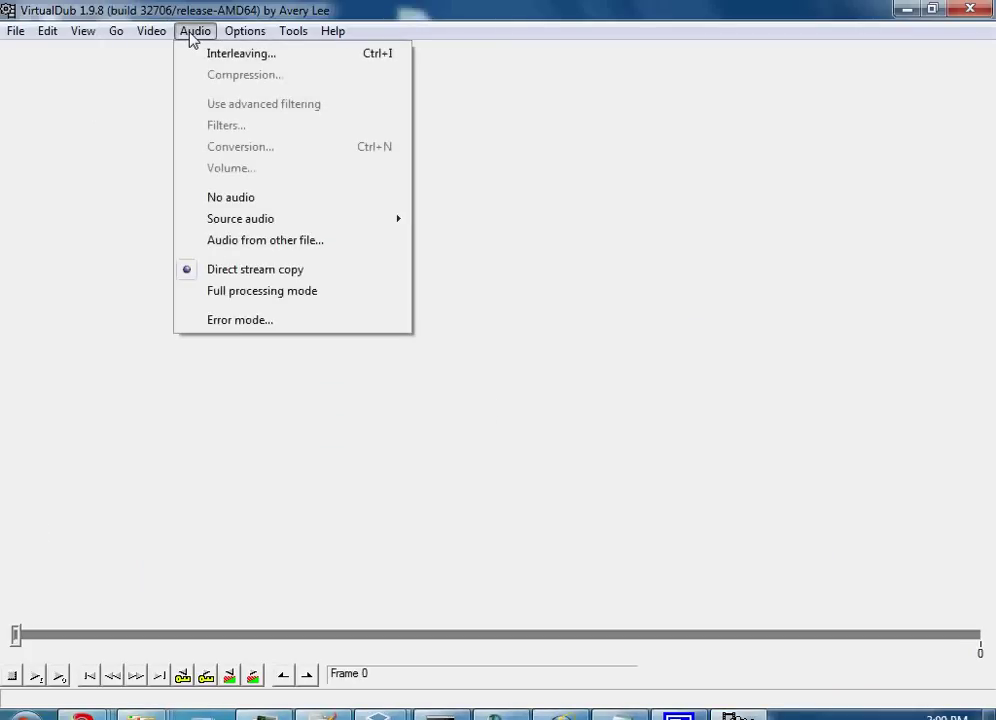
click(275, 293)
Select Lame MP3 under Audio Compression to check it is listed, then cancel
click(192, 33)
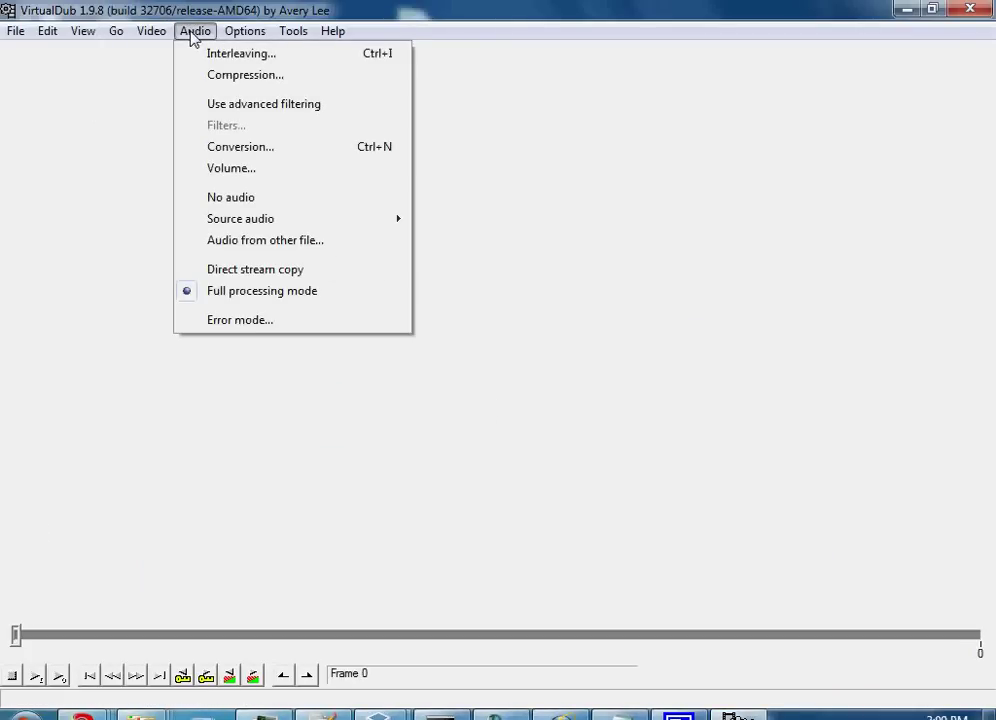
click(245, 75)
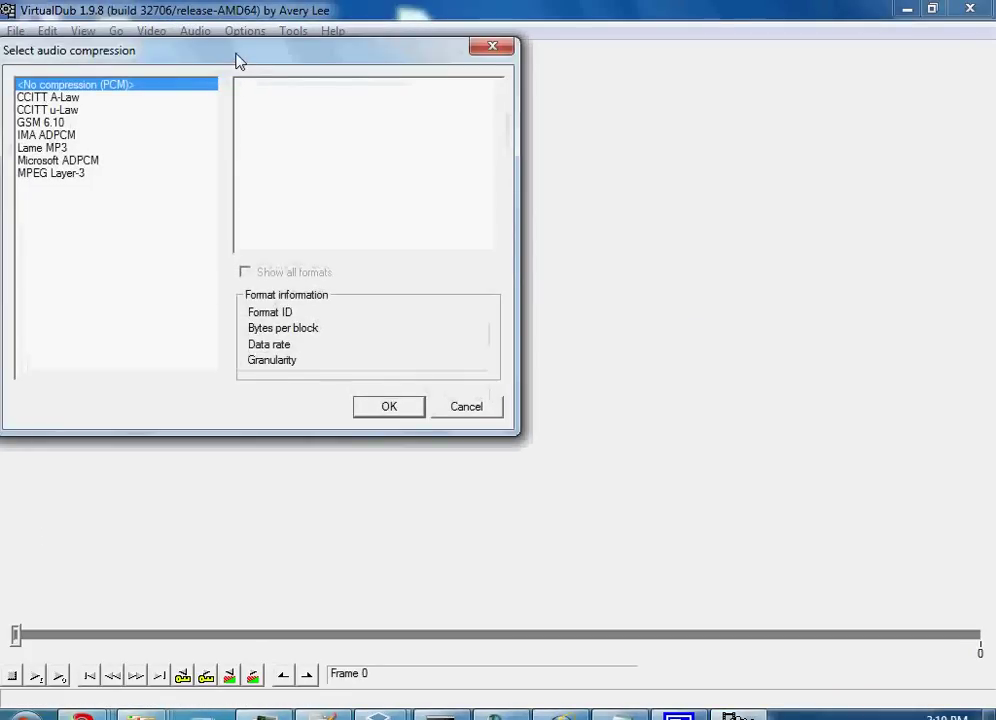
drag(238, 57, 500, 120)
click(296, 207)
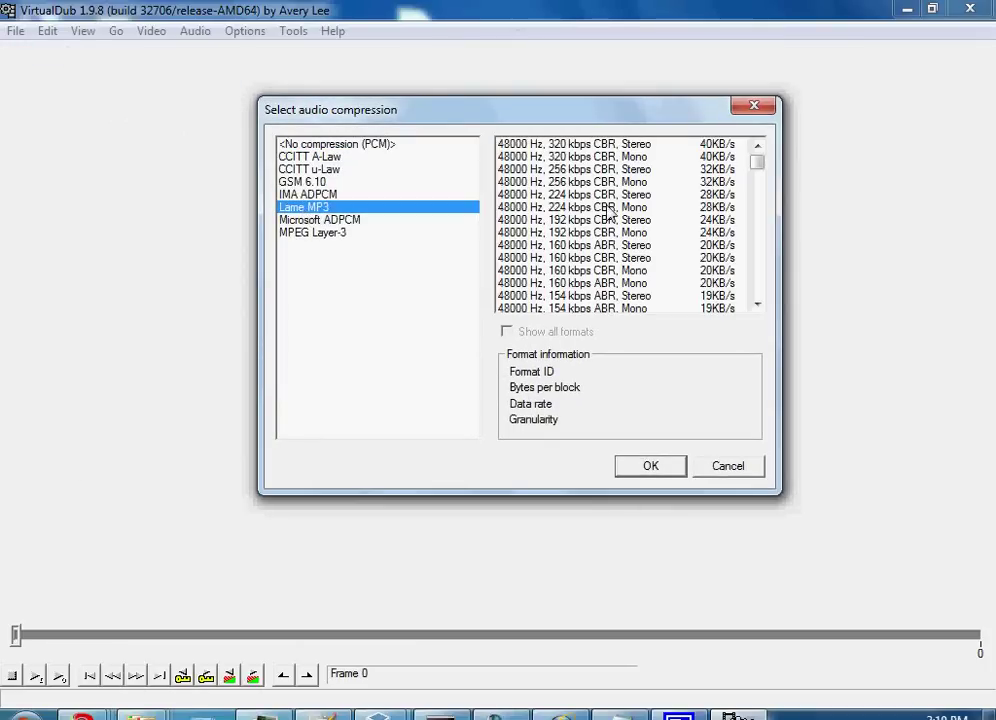
mouse_move(760, 175)
mouse_down()
mouse_move(756, 289)
mouse_move(771, 156)
mouse_up()
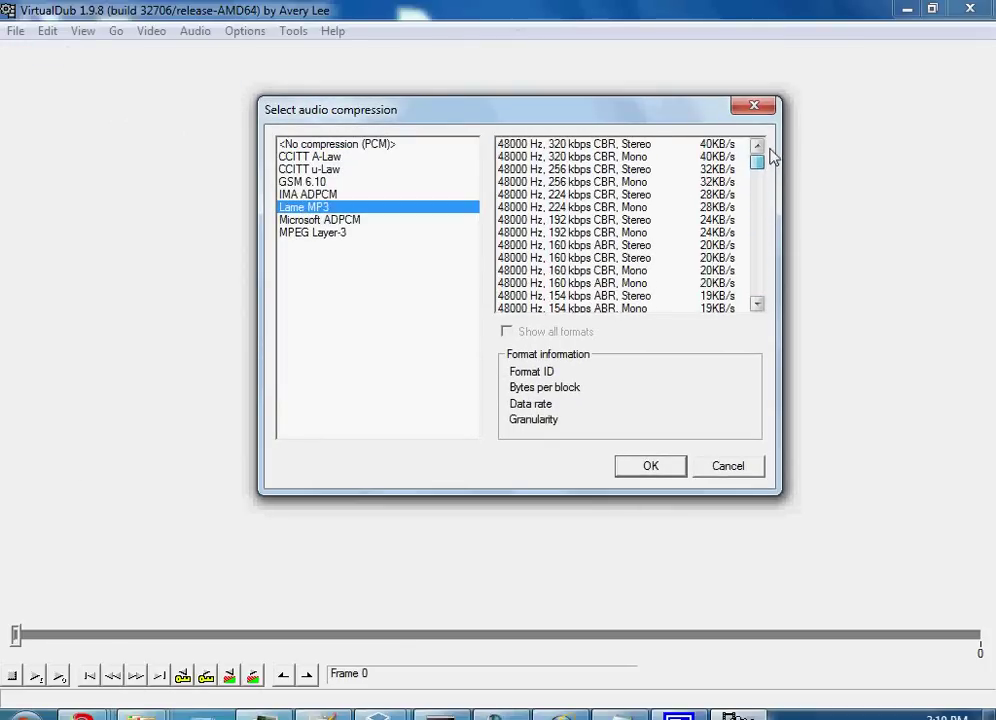
click(748, 465)
Choose ffdshow Video Codec under Video Compression and open its configuration
click(150, 33)
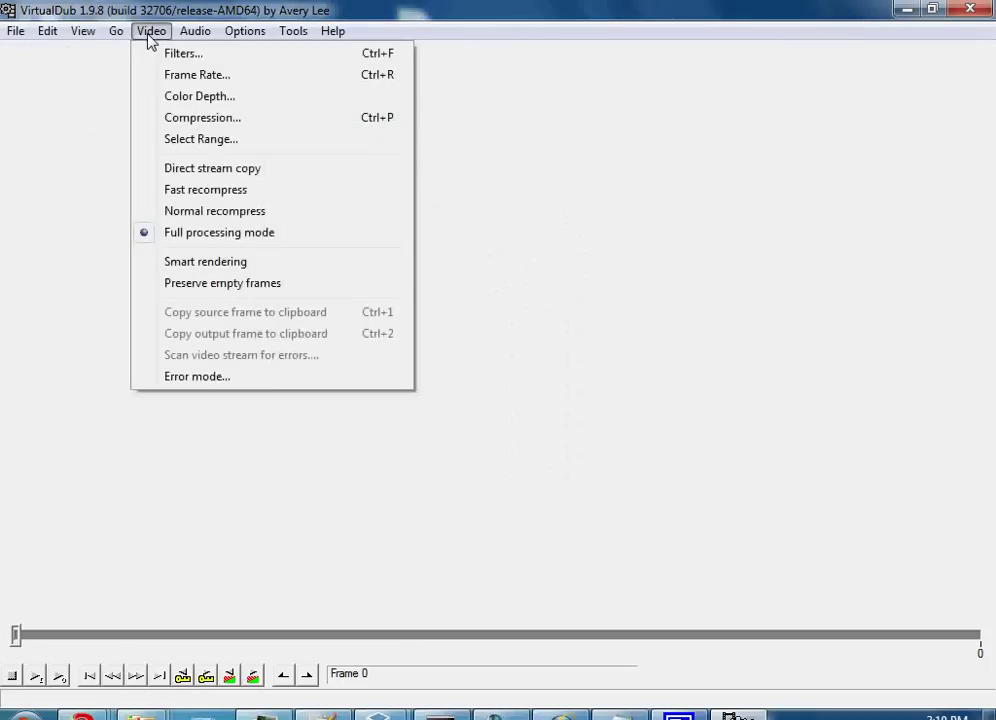
click(235, 118)
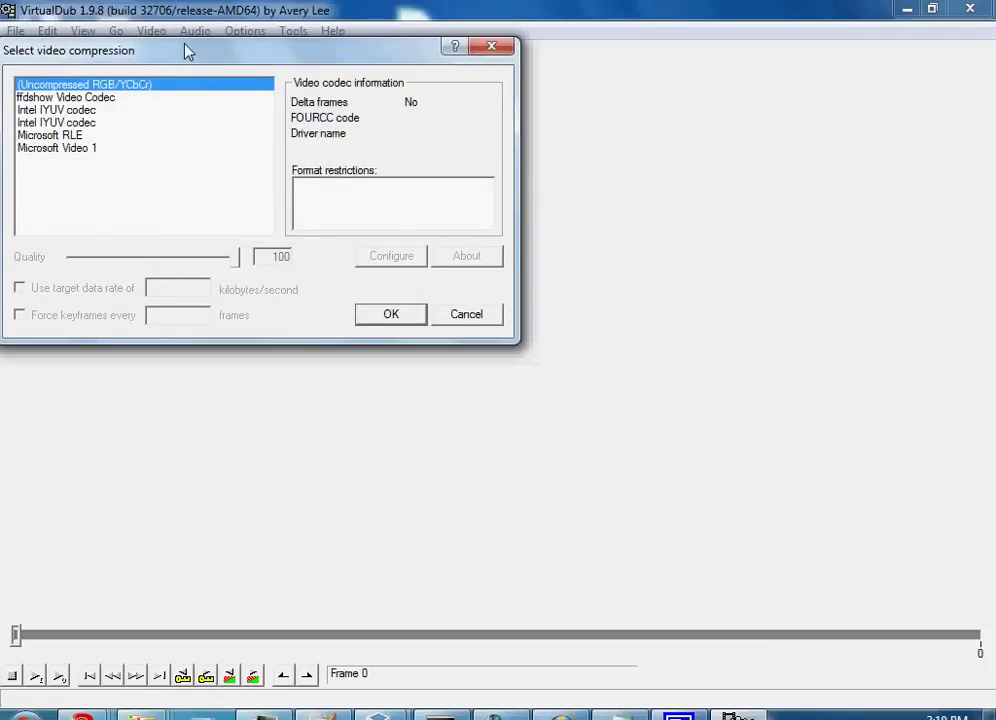
drag(190, 50, 289, 142)
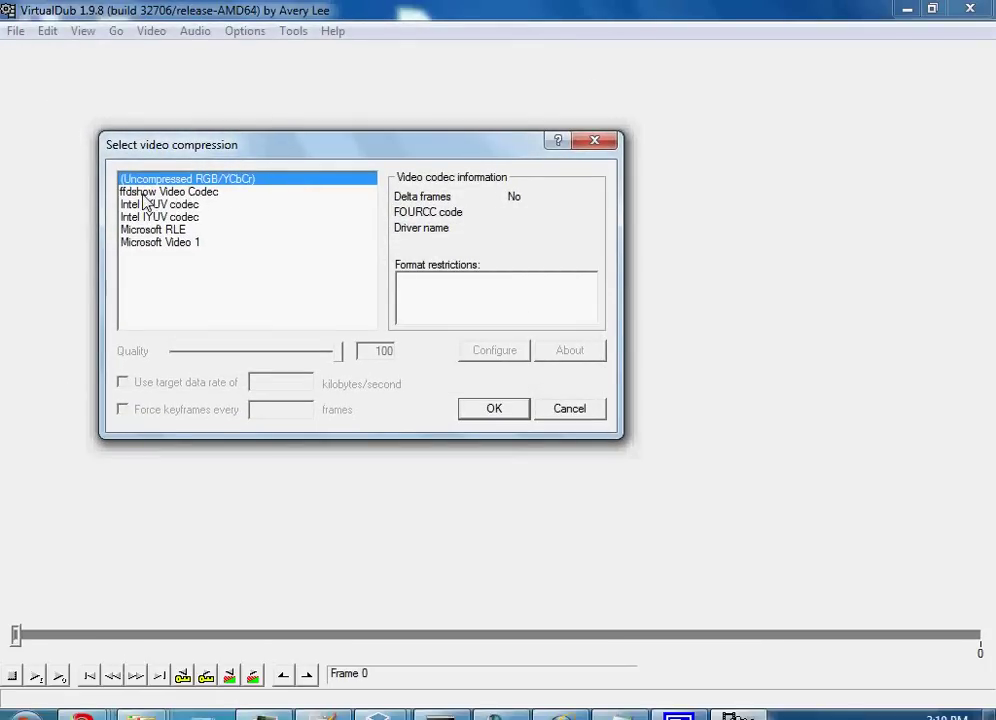
click(144, 194)
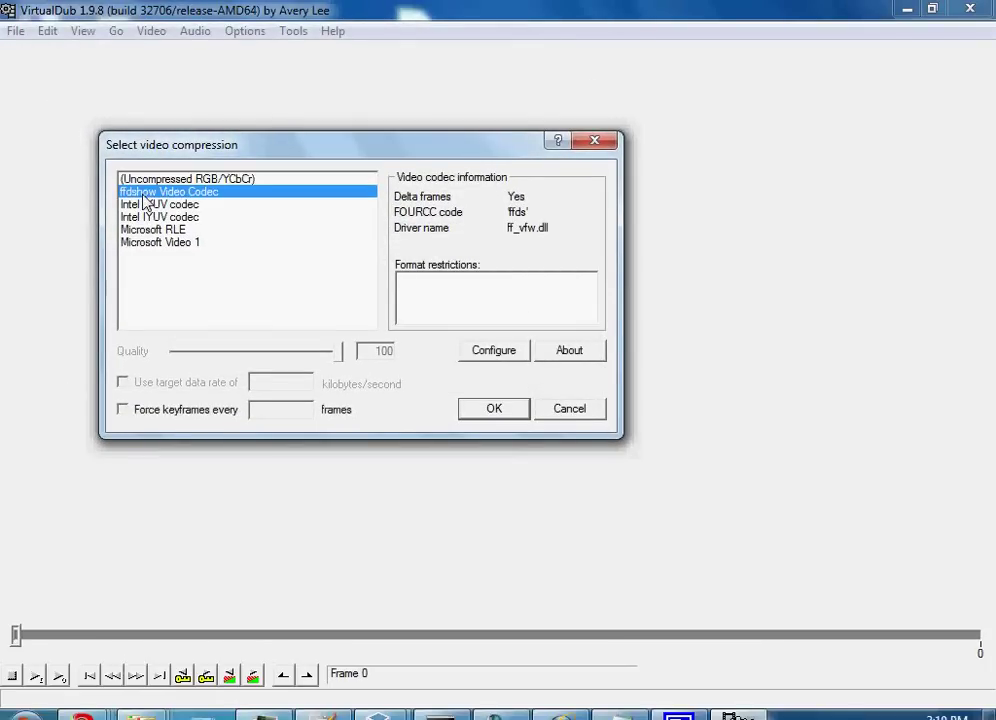
click(508, 352)
Review ffdshow's Decoder and Encoder tabs, keeping the MPEG-4 encoder, then cancel both dialogs
drag(394, 237, 365, 80)
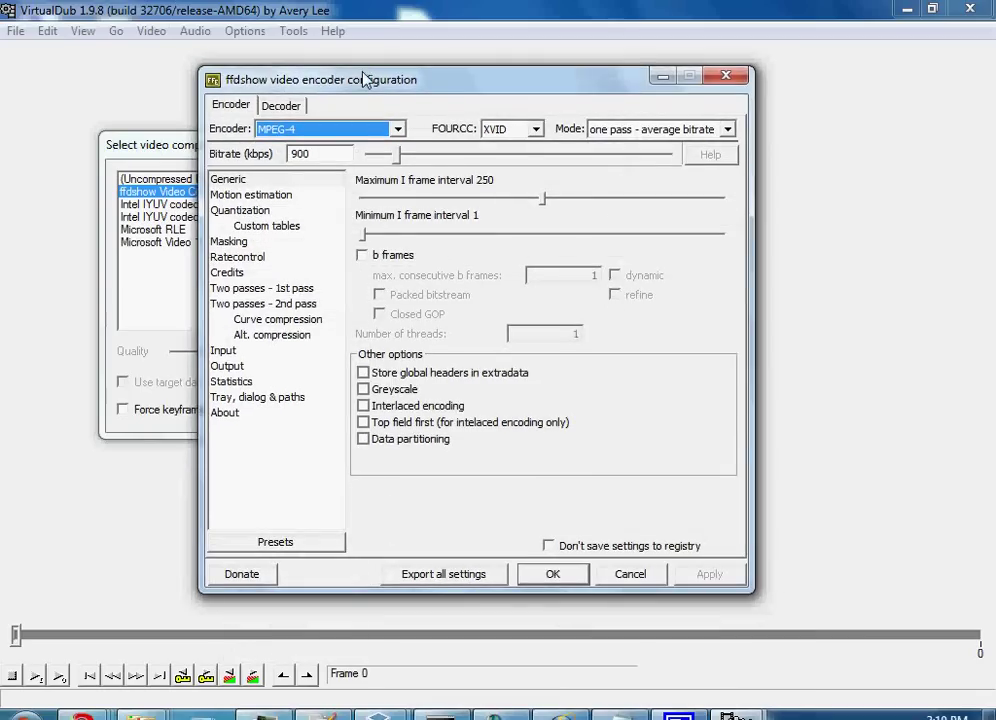
click(276, 107)
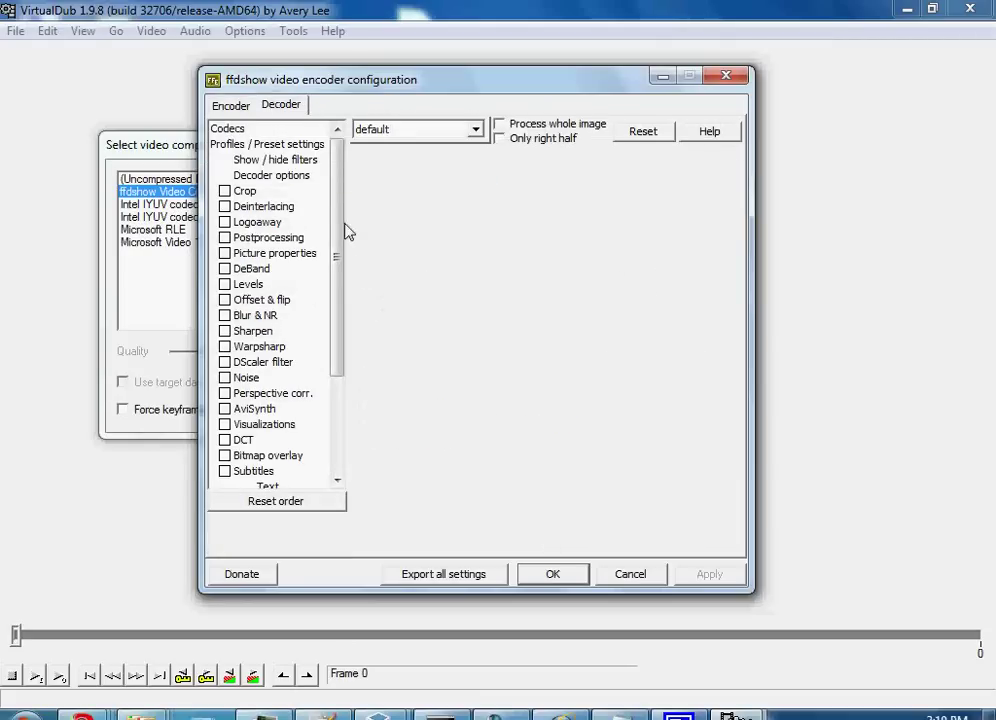
drag(340, 234, 340, 200)
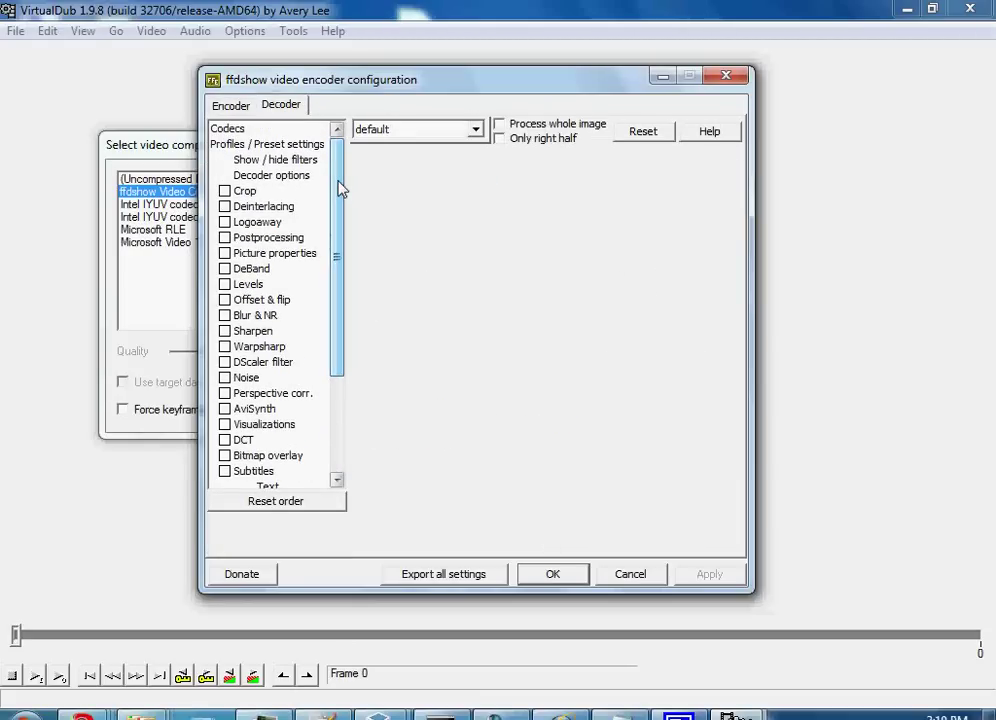
click(231, 105)
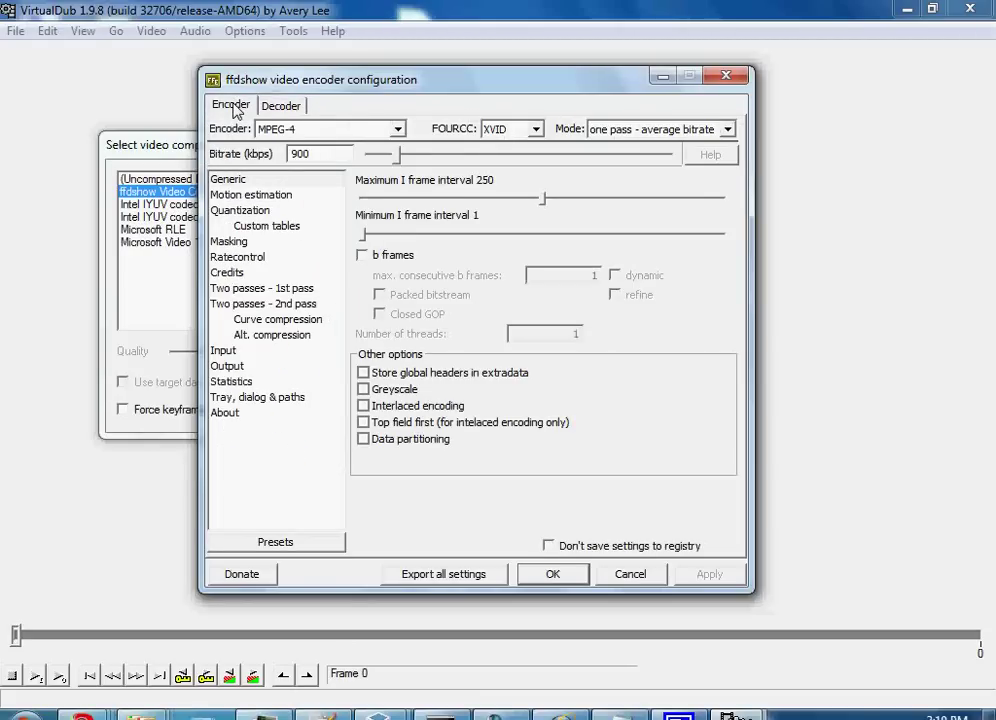
click(340, 129)
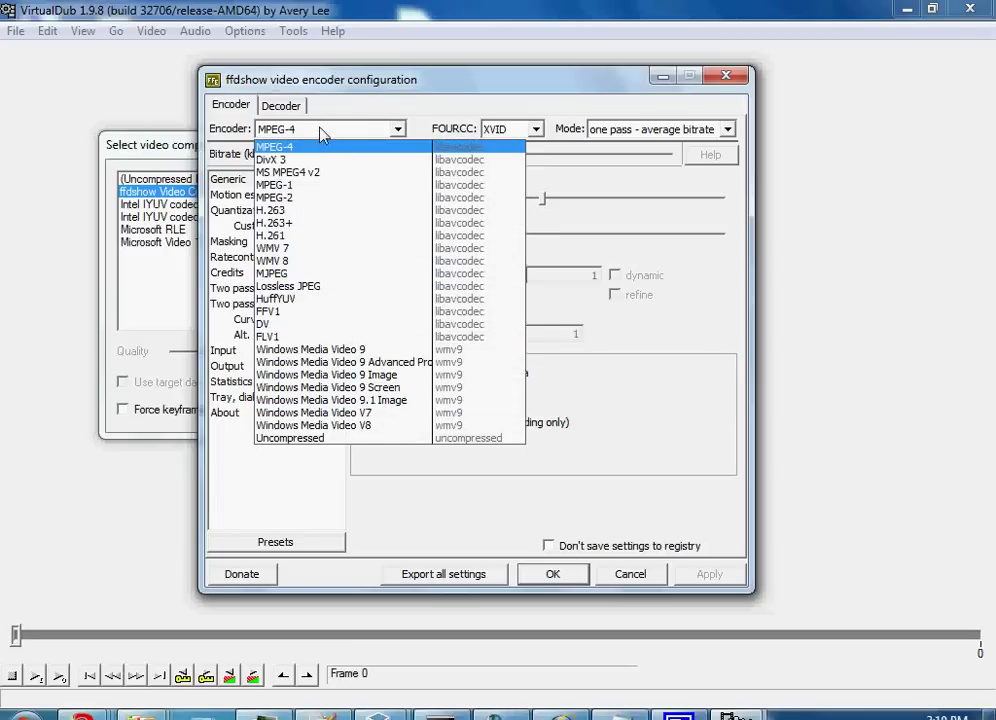
click(390, 129)
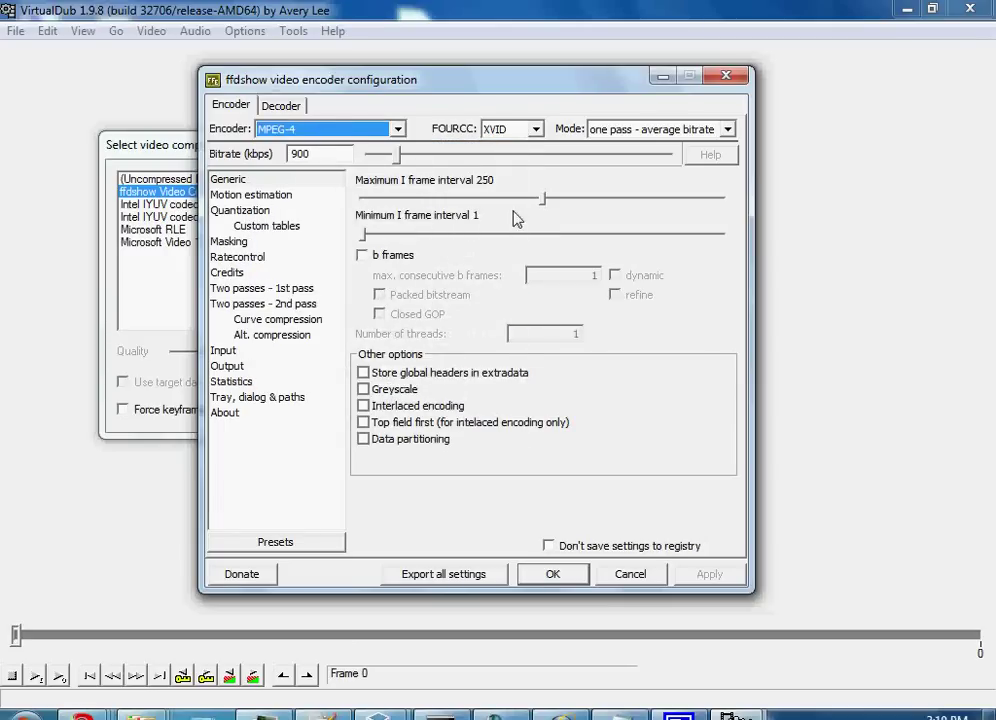
click(636, 580)
click(567, 409)
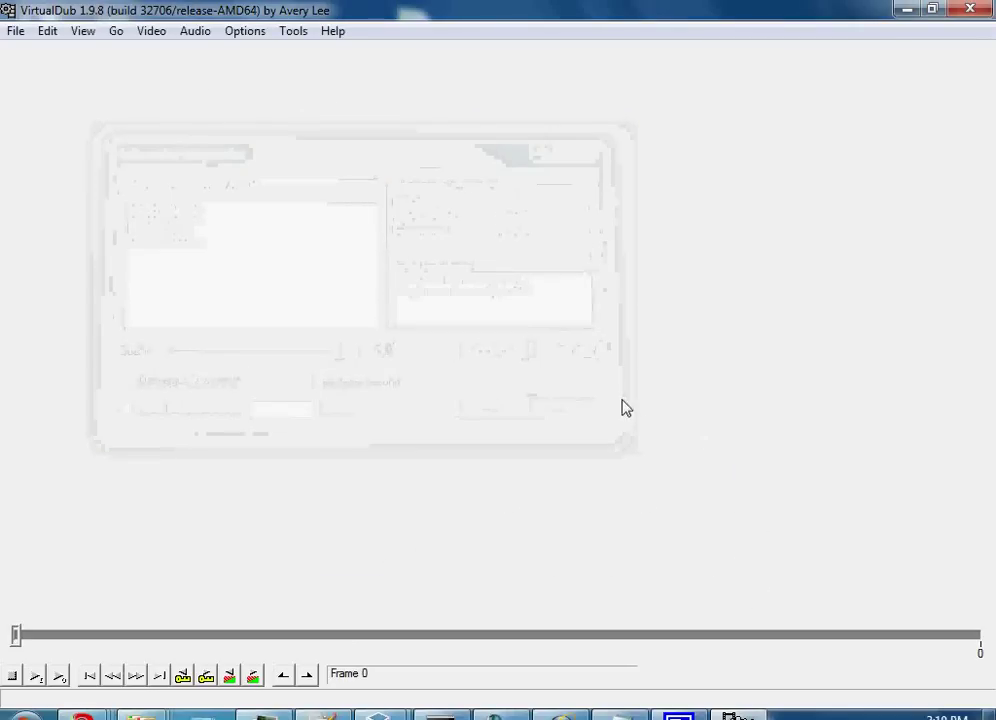
Open ulteounedited1.avi from the Desktop as the video file
click(14, 31)
click(38, 54)
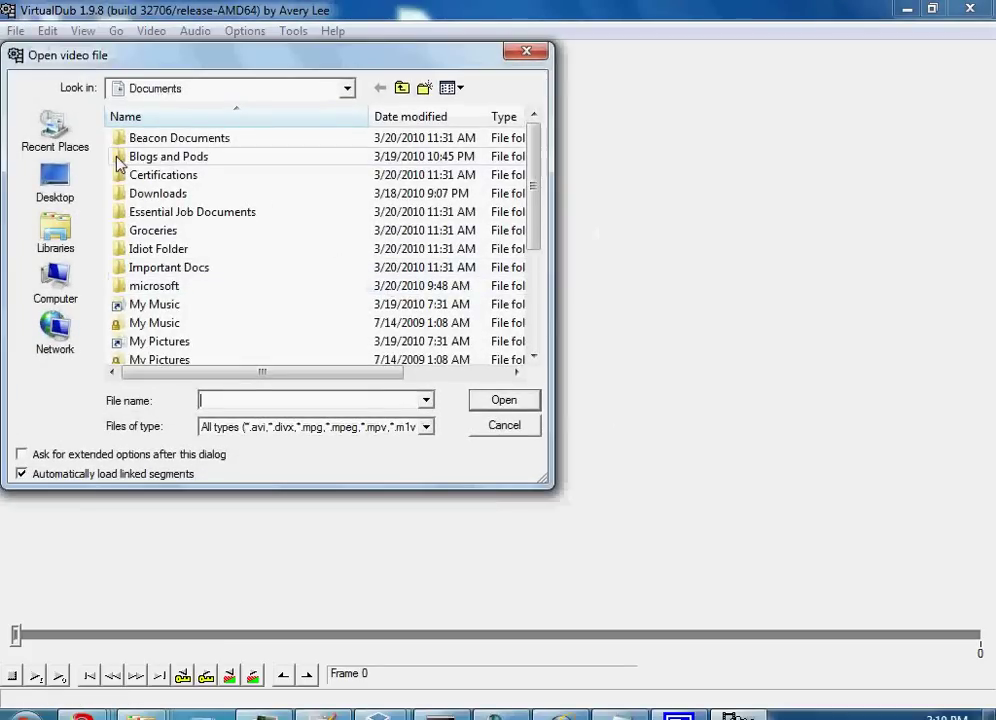
click(60, 190)
drag(540, 178, 551, 320)
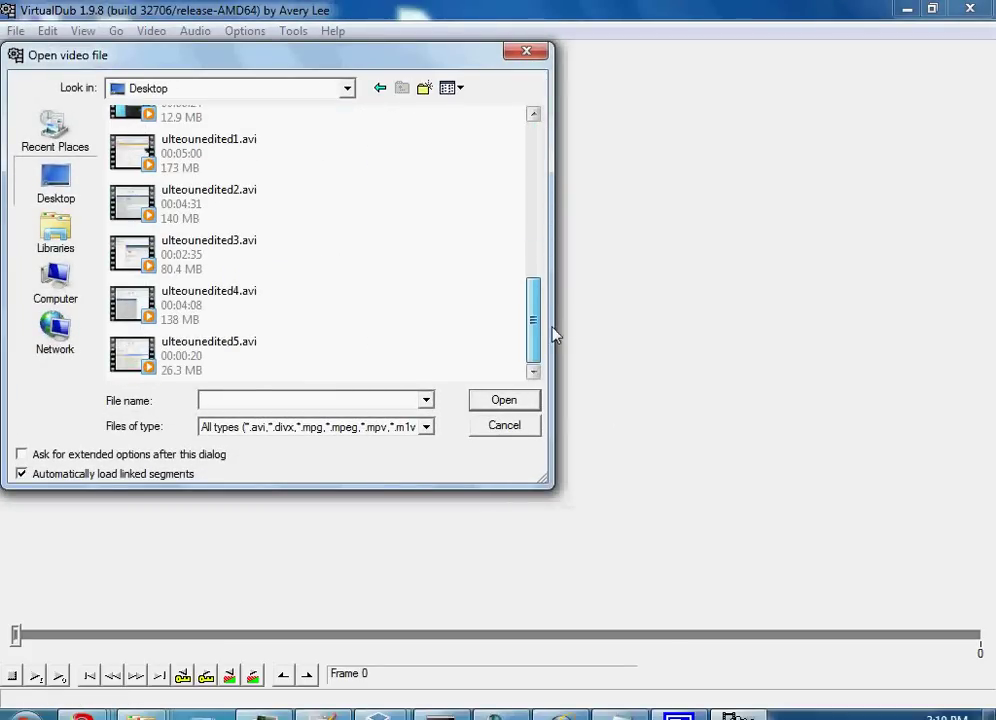
click(136, 163)
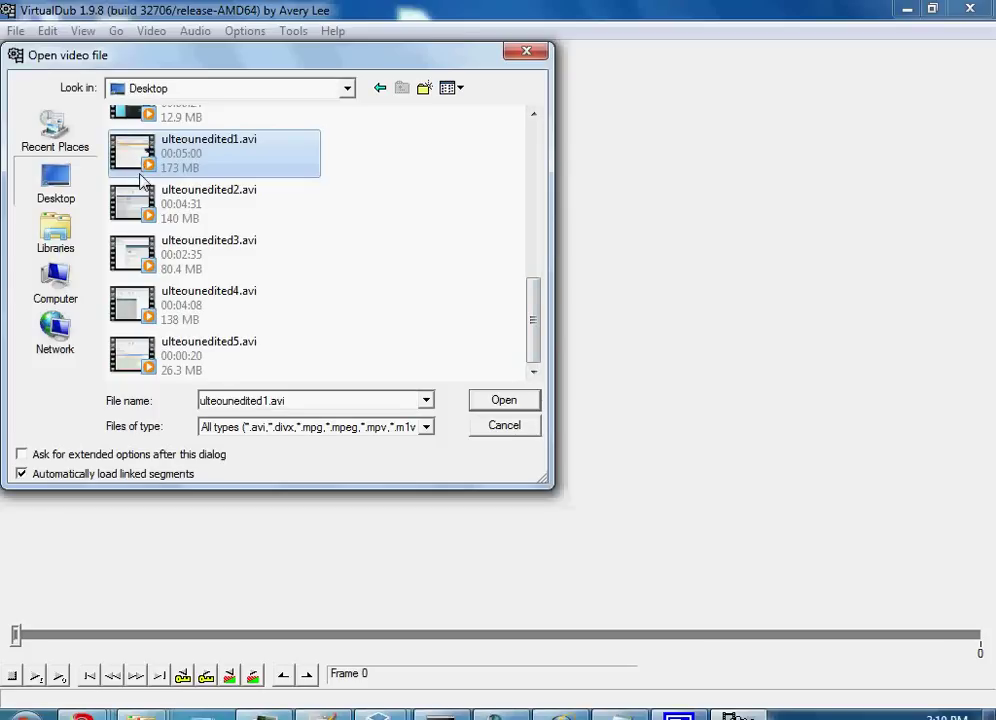
click(141, 182)
click(141, 163)
click(141, 182)
click(141, 165)
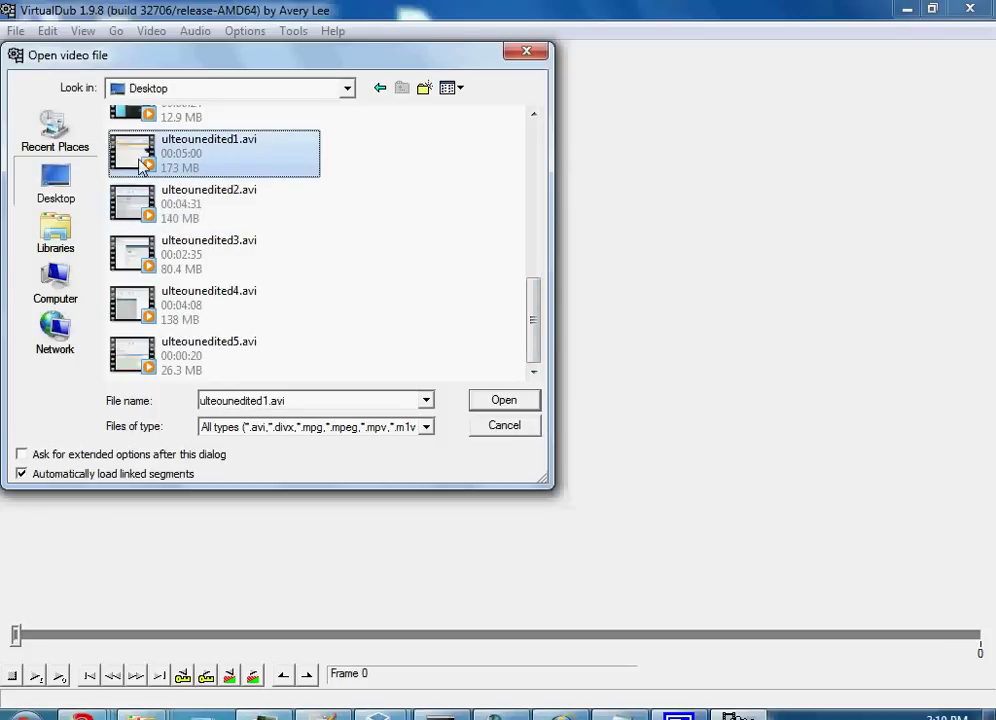
click(541, 400)
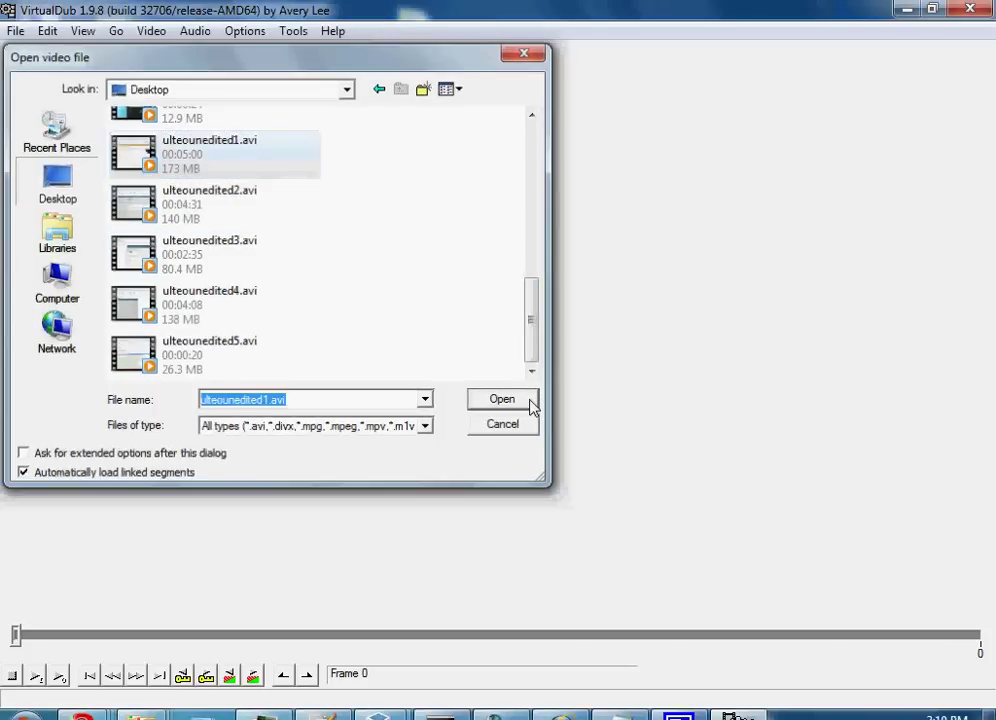
Start opening another video file, cancel it, and return to the File menu
click(16, 31)
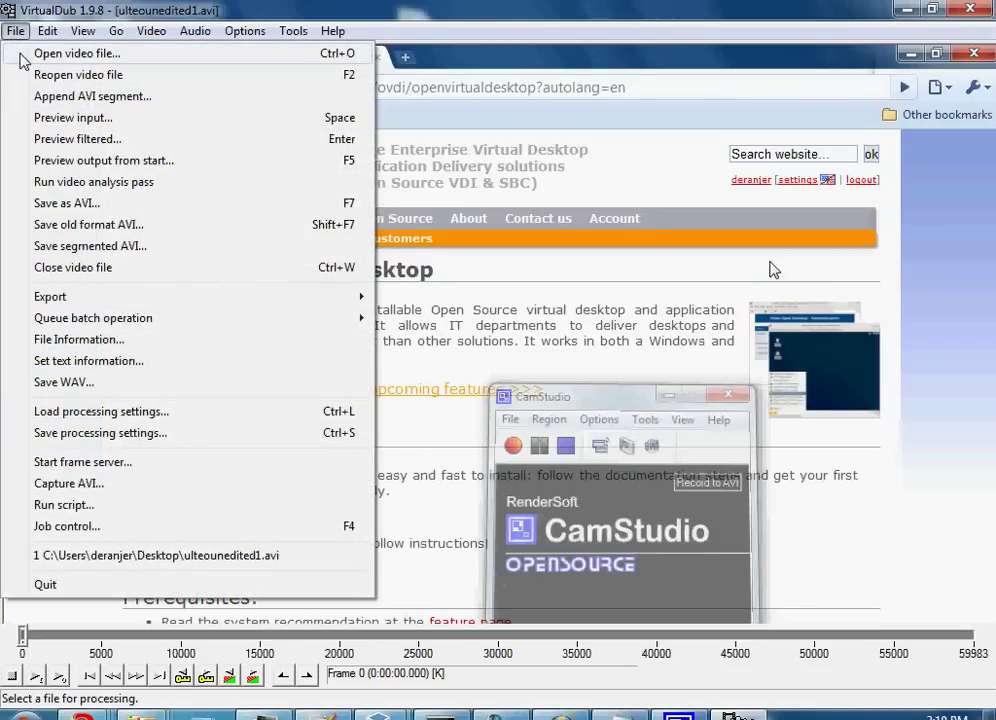
click(68, 53)
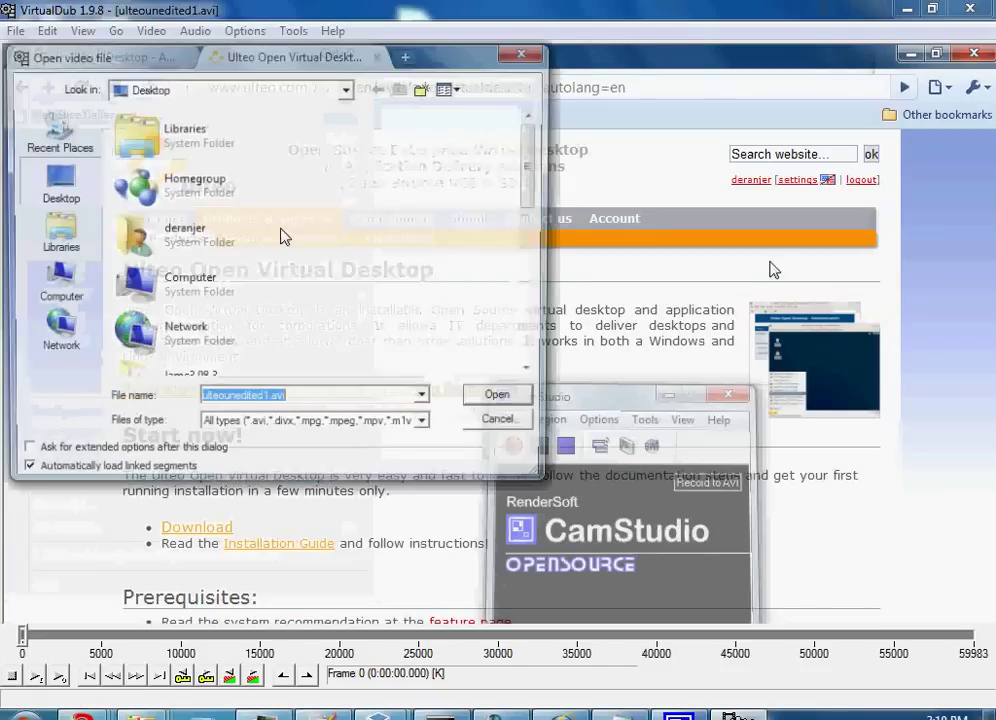
click(520, 424)
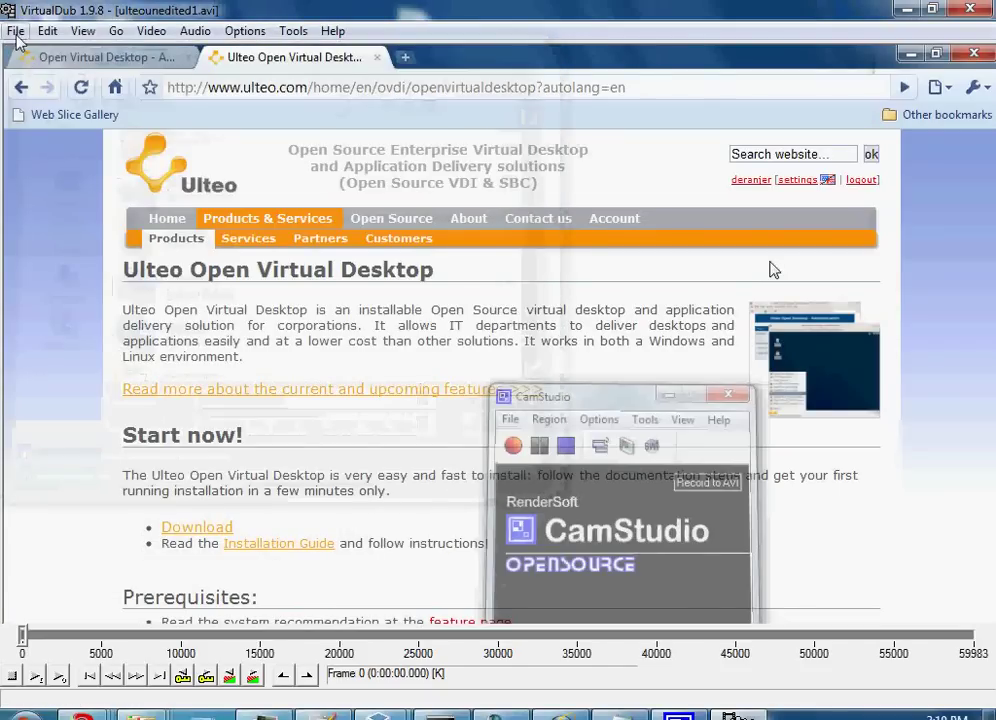
click(16, 33)
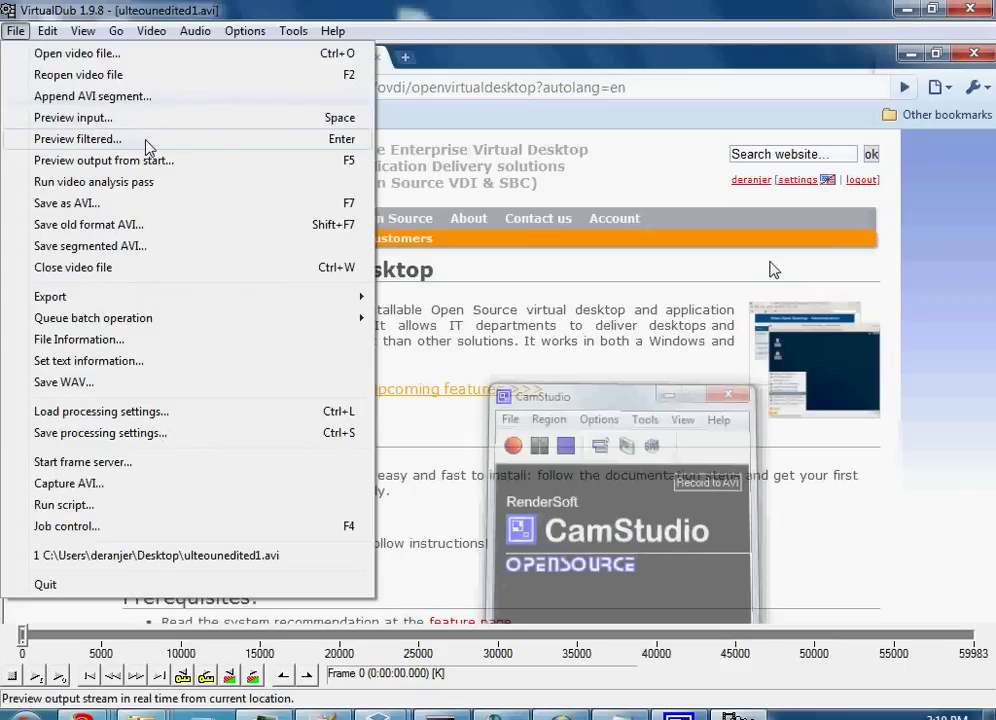
Append ulteounedited2.avi and ulteounedited3.avi, then scrub the joined 284014-frame timeline
click(138, 96)
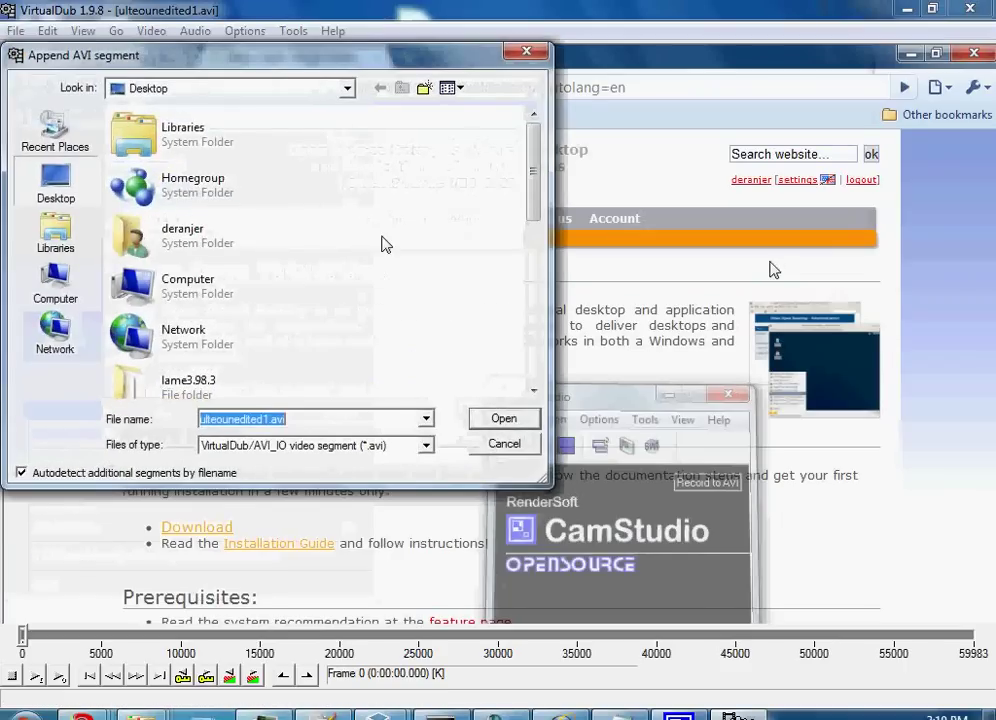
drag(533, 168, 533, 345)
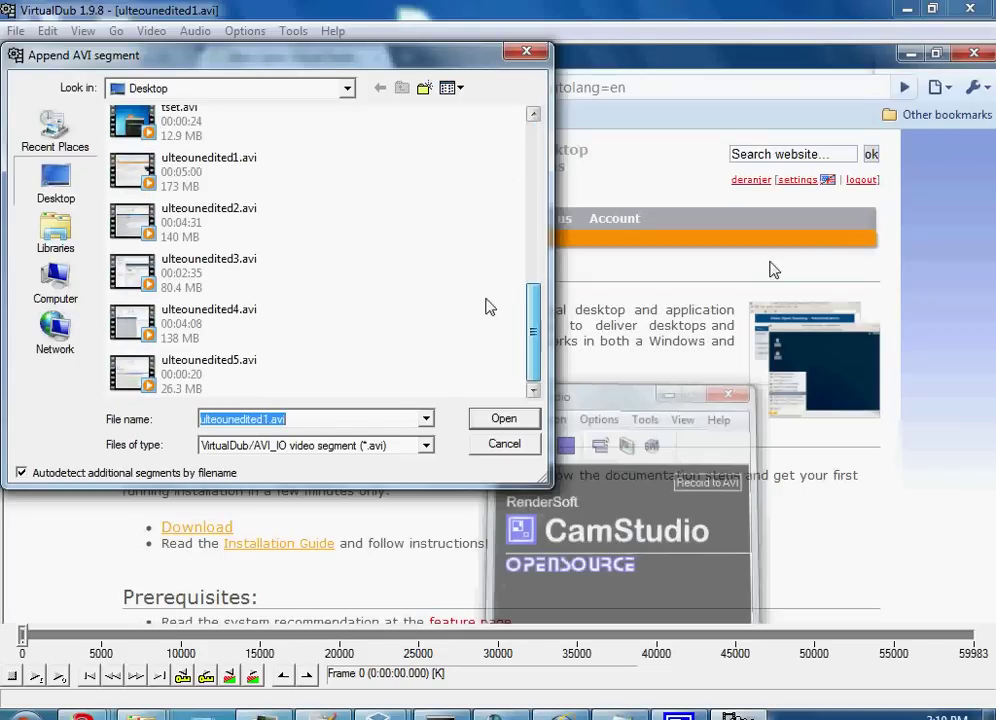
double_click(200, 222)
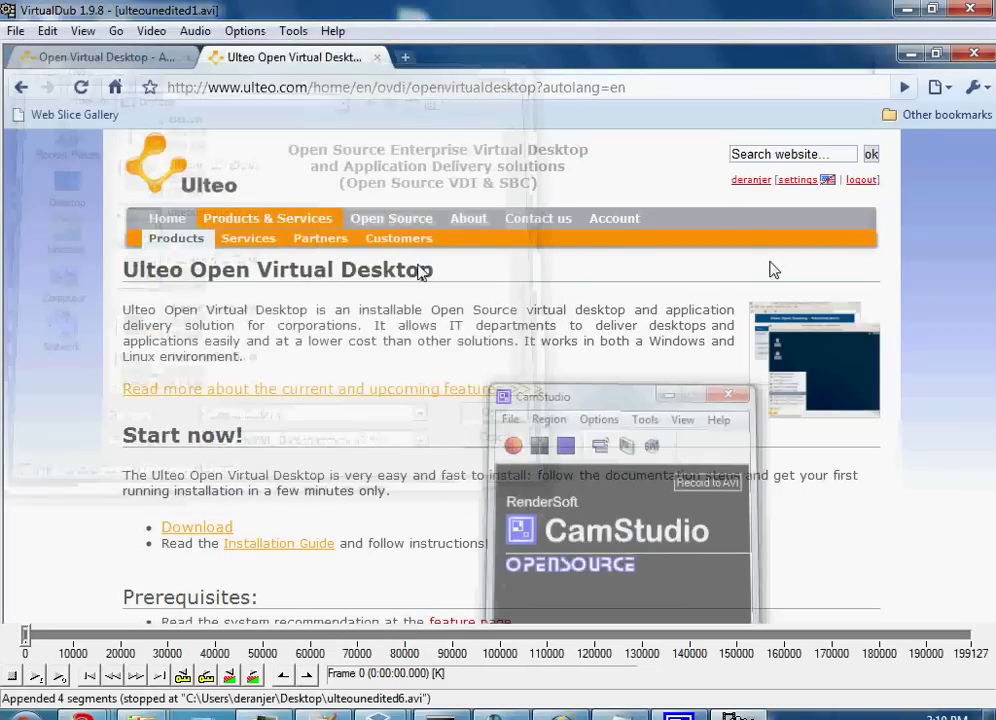
click(16, 31)
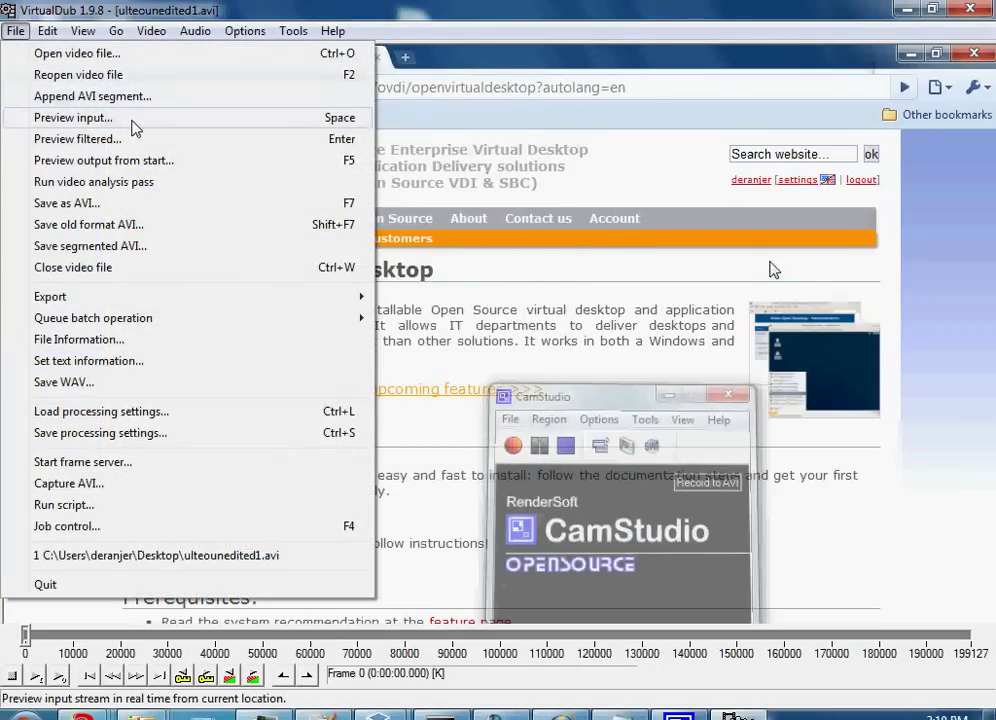
click(98, 94)
click(535, 375)
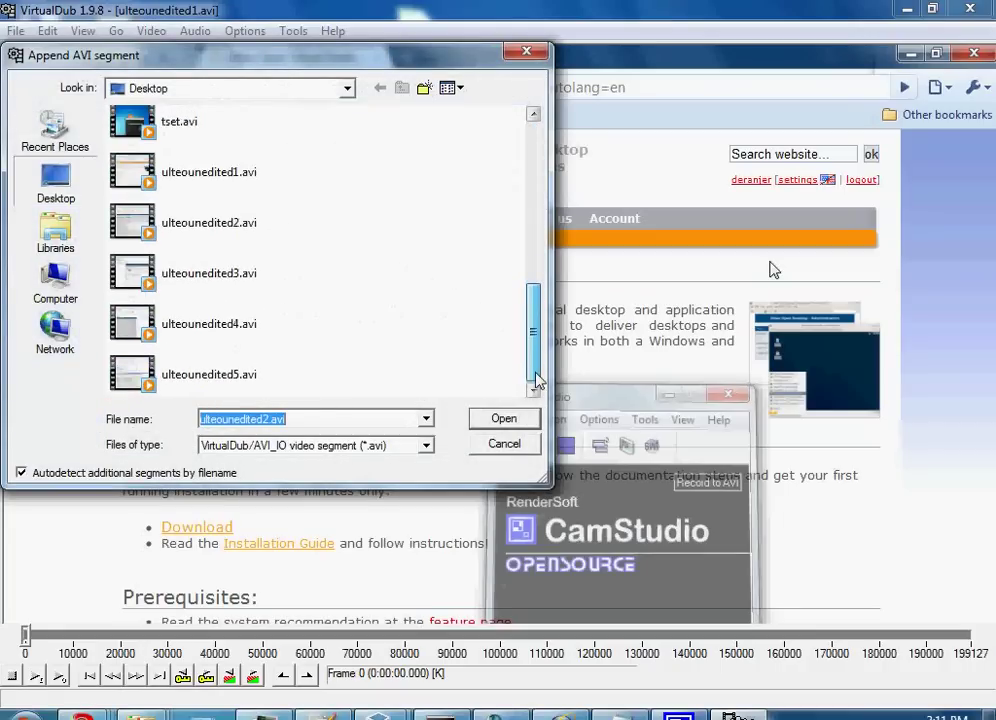
double_click(200, 262)
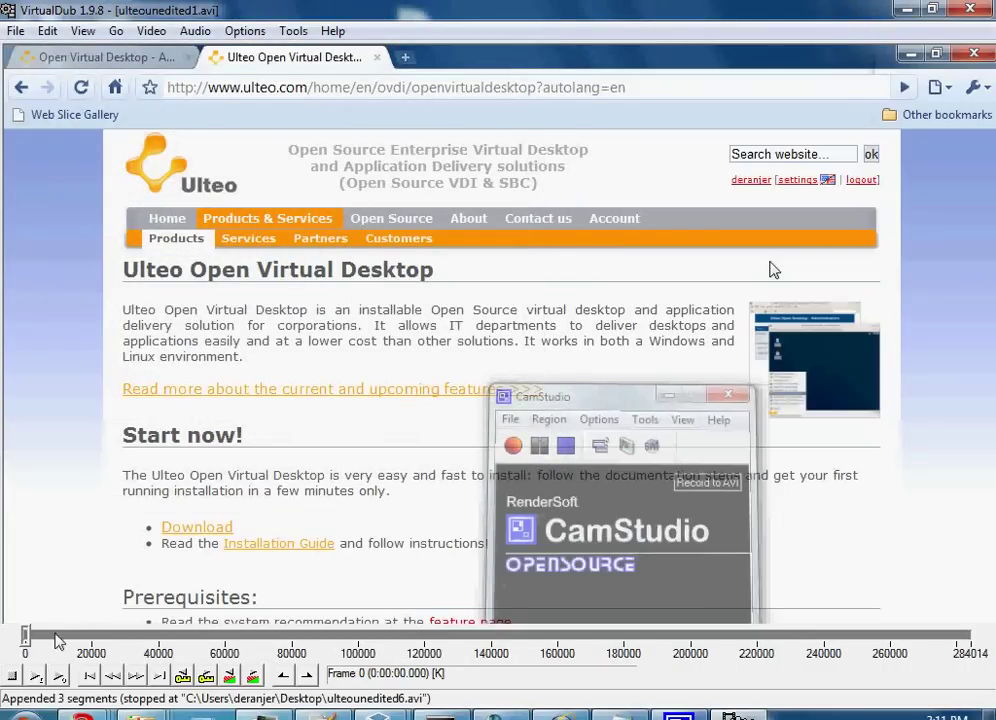
mouse_move(26, 636)
mouse_down()
mouse_move(27, 645)
mouse_move(225, 647)
mouse_move(467, 673)
mouse_move(534, 658)
mouse_move(689, 651)
mouse_move(963, 656)
mouse_move(993, 667)
mouse_move(449, 646)
mouse_move(18, 645)
mouse_up()
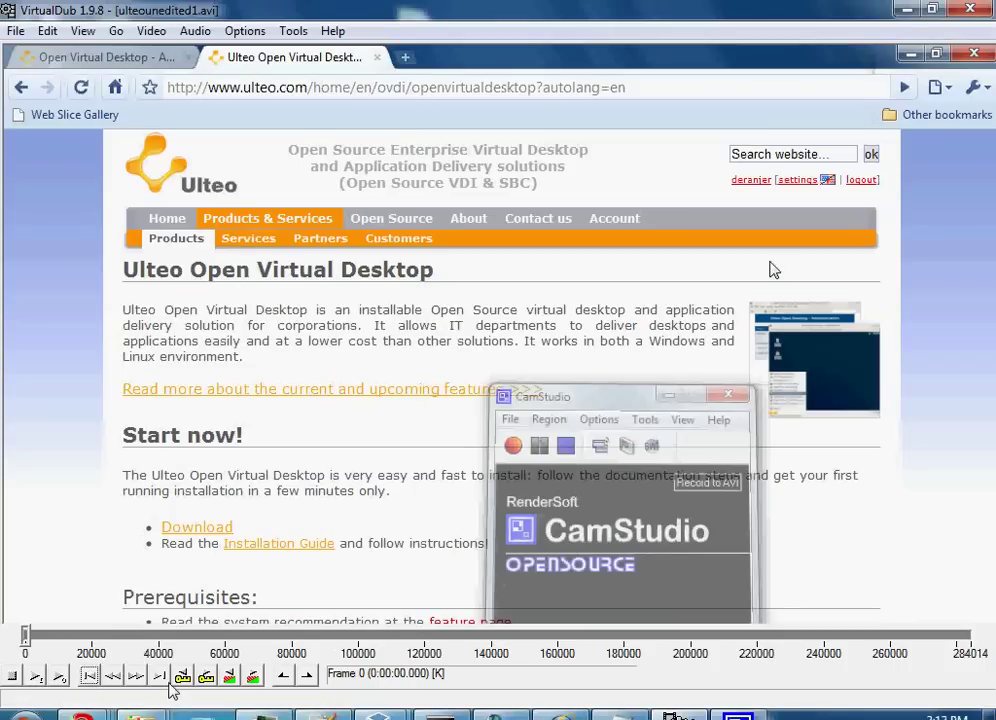
Step through the video by frames, keyframes and scene-change scans from the start
click(166, 682)
click(94, 677)
click(136, 677)
click(136, 677)
click(136, 677)
click(136, 677)
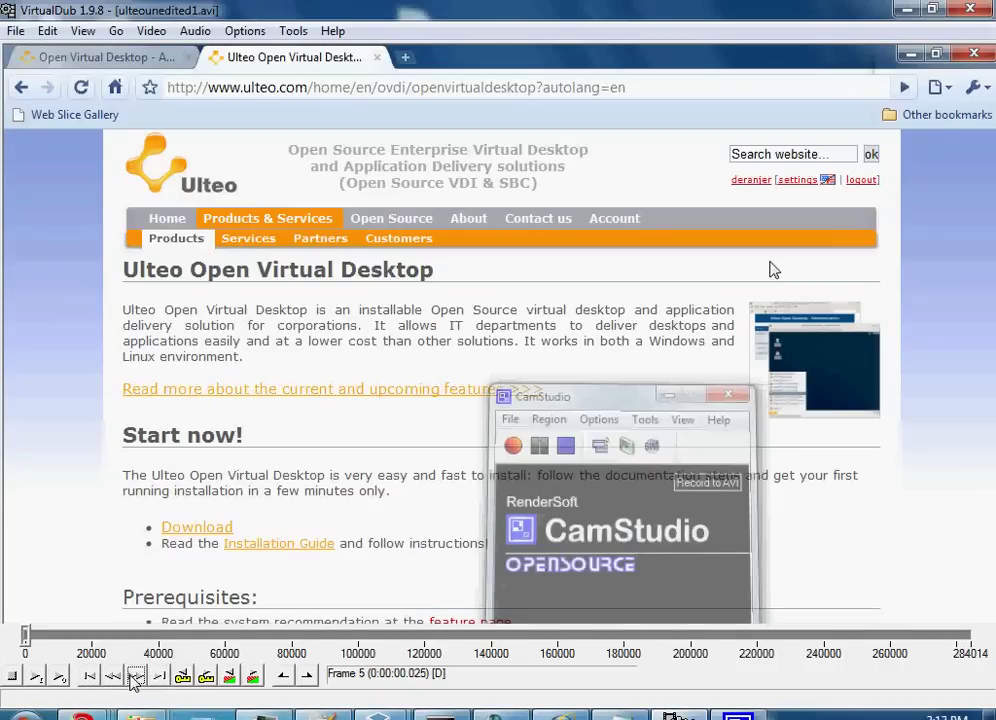
click(205, 680)
click(205, 680)
click(205, 680)
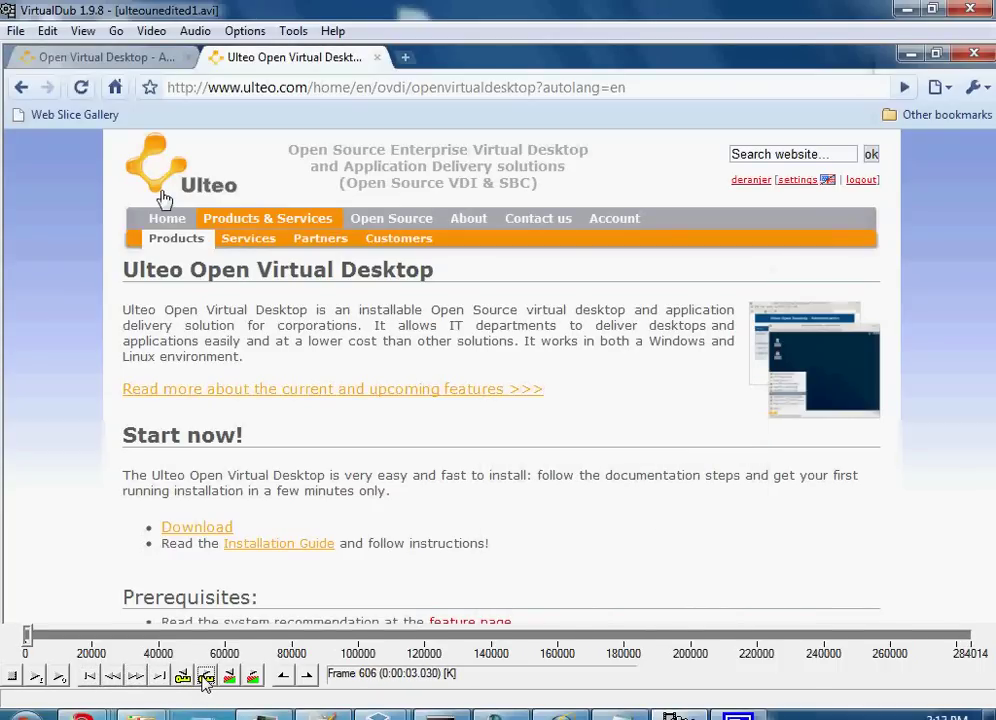
click(205, 680)
click(205, 680)
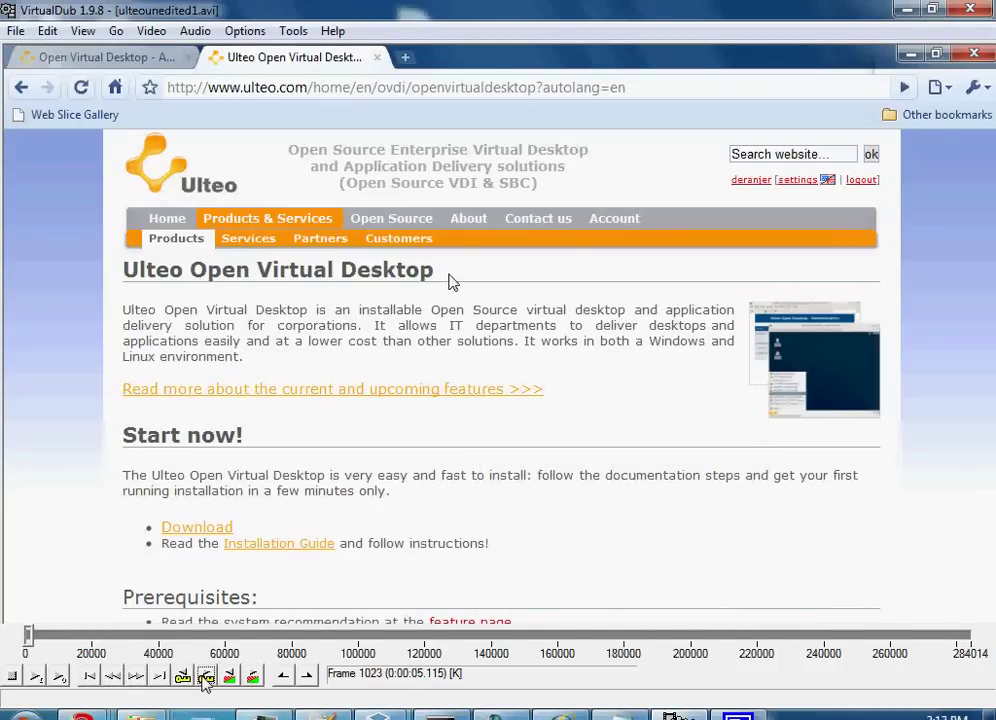
click(253, 678)
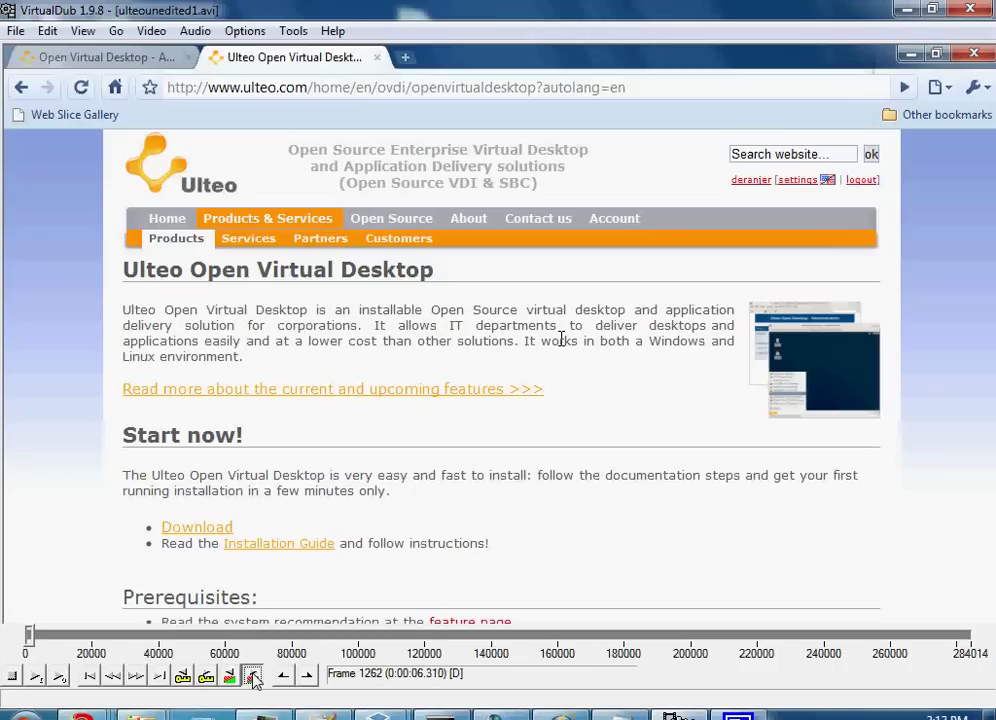
click(230, 678)
click(11, 677)
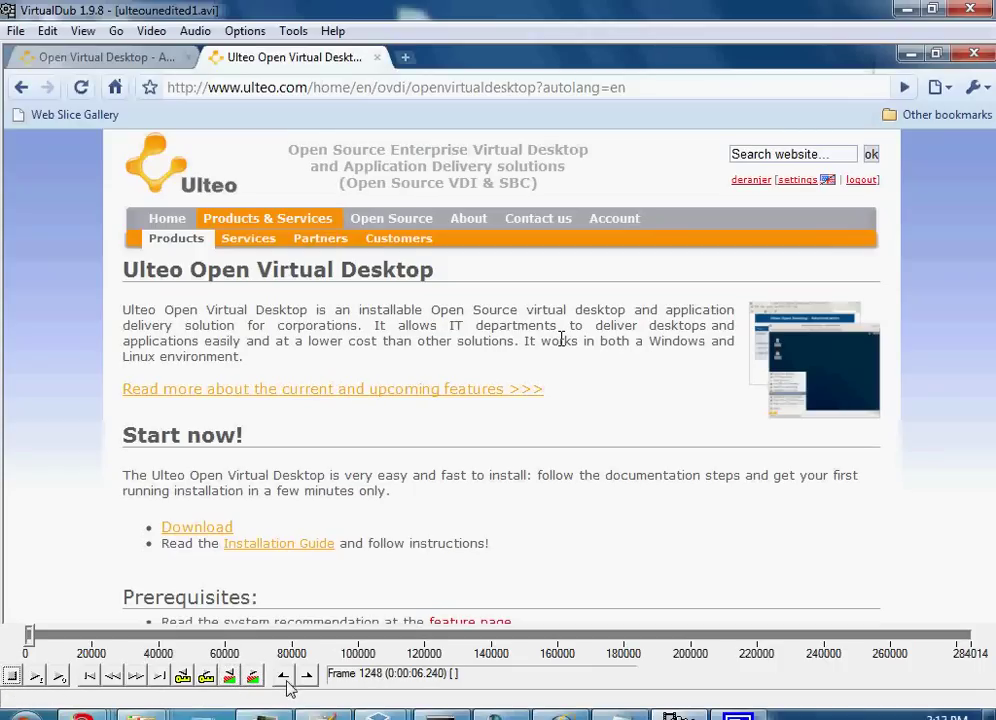
Delete frames 88041–111734, undo the deletion, and return to frame 0
drag(28, 636, 318, 636)
click(284, 677)
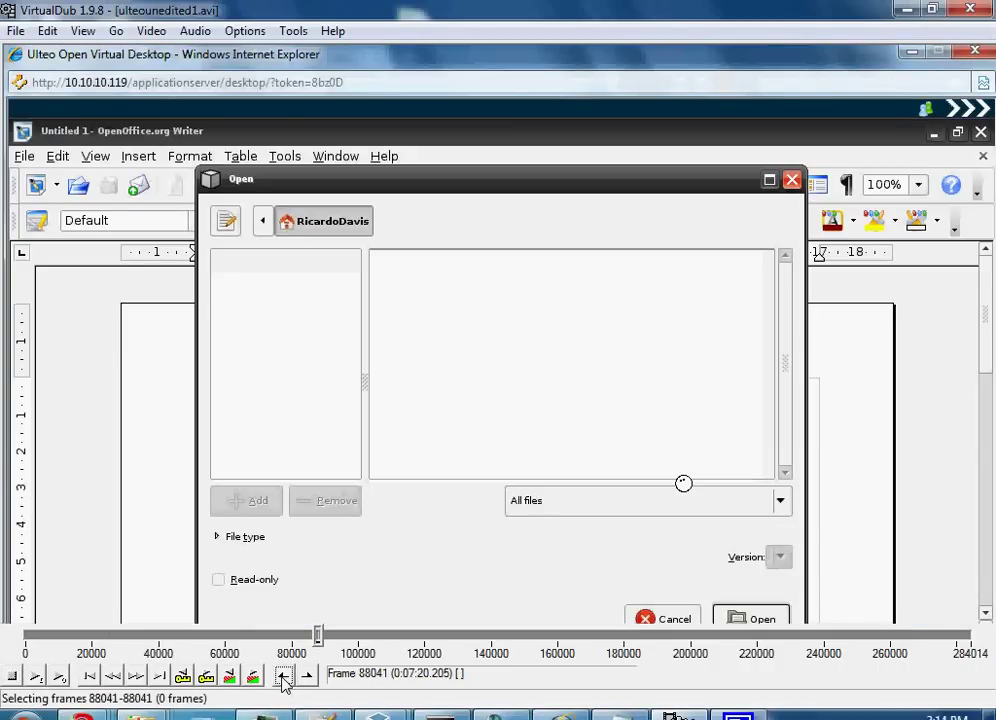
drag(318, 636, 398, 636)
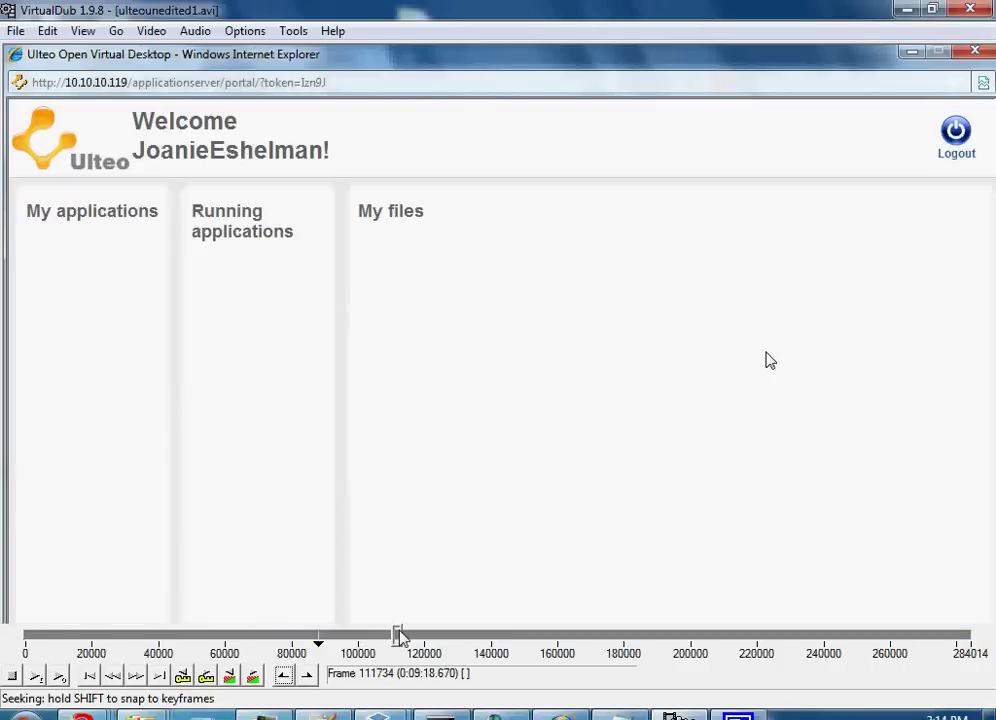
click(308, 677)
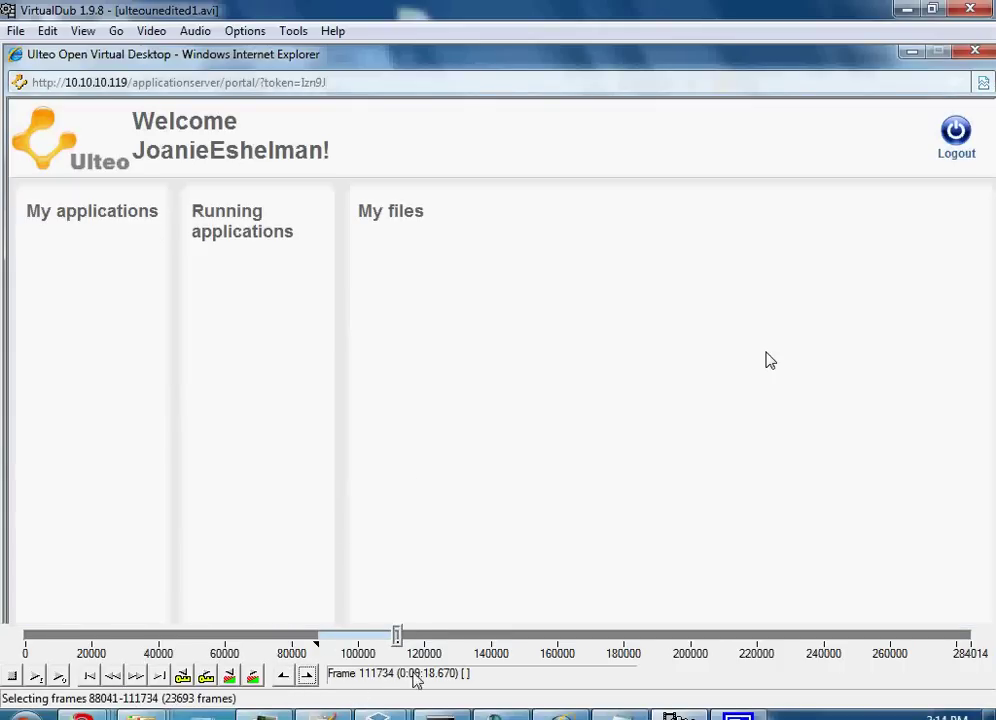
key(Delete)
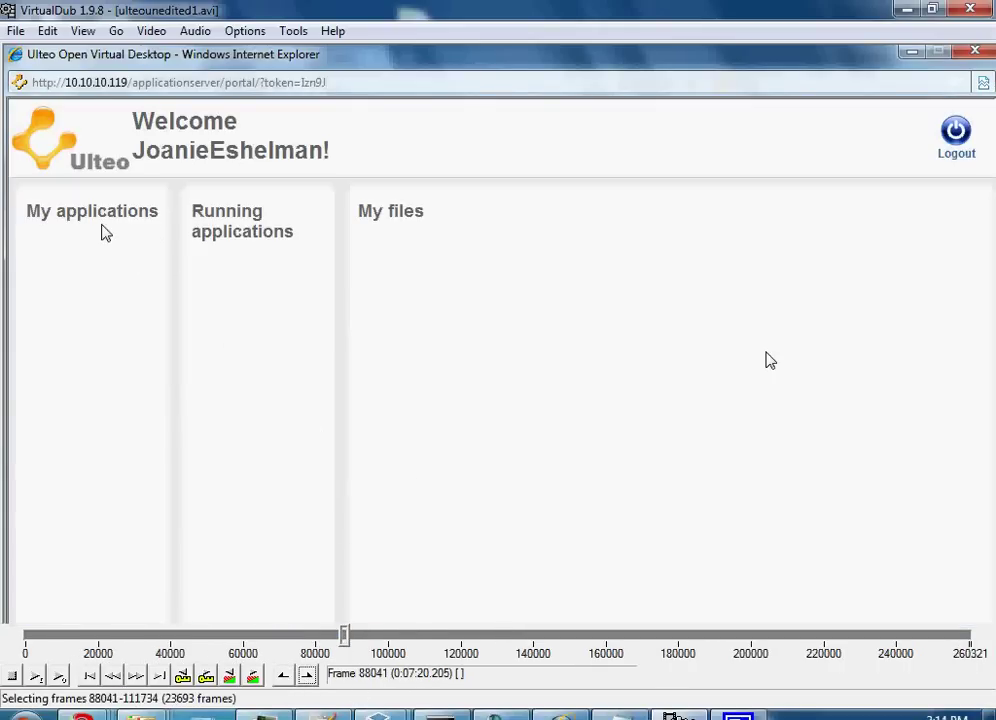
click(58, 32)
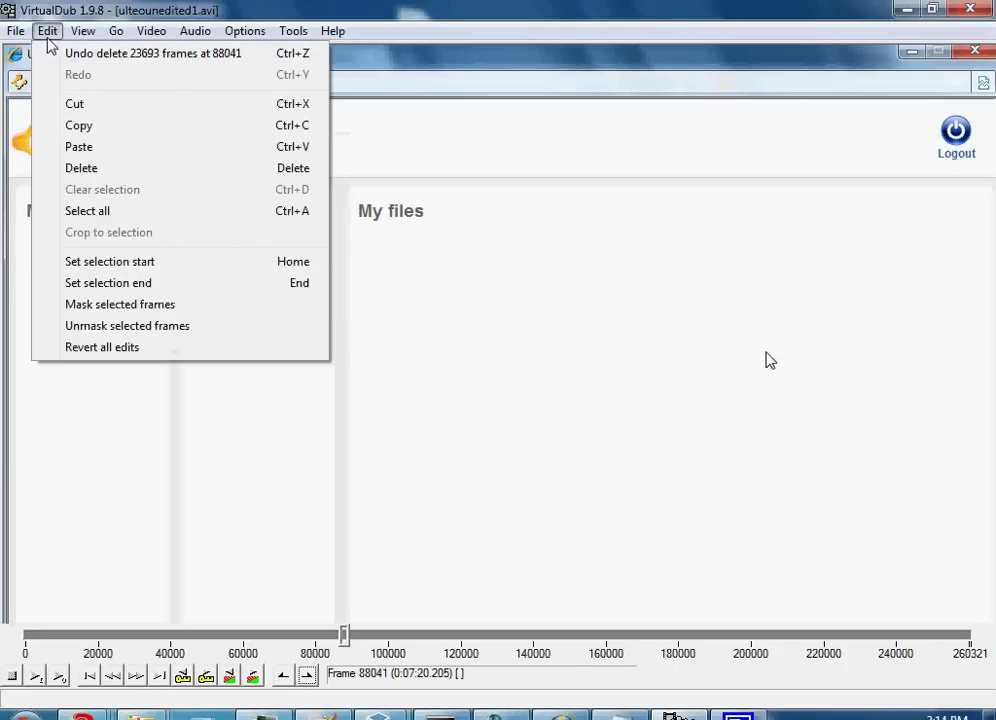
click(42, 53)
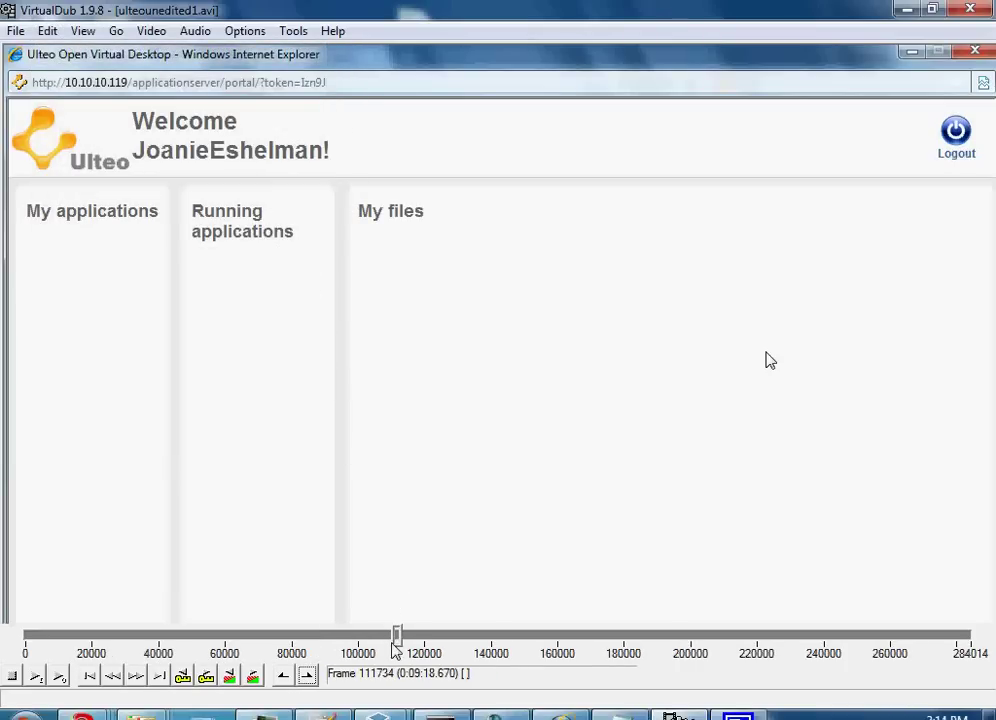
drag(395, 646, 8, 647)
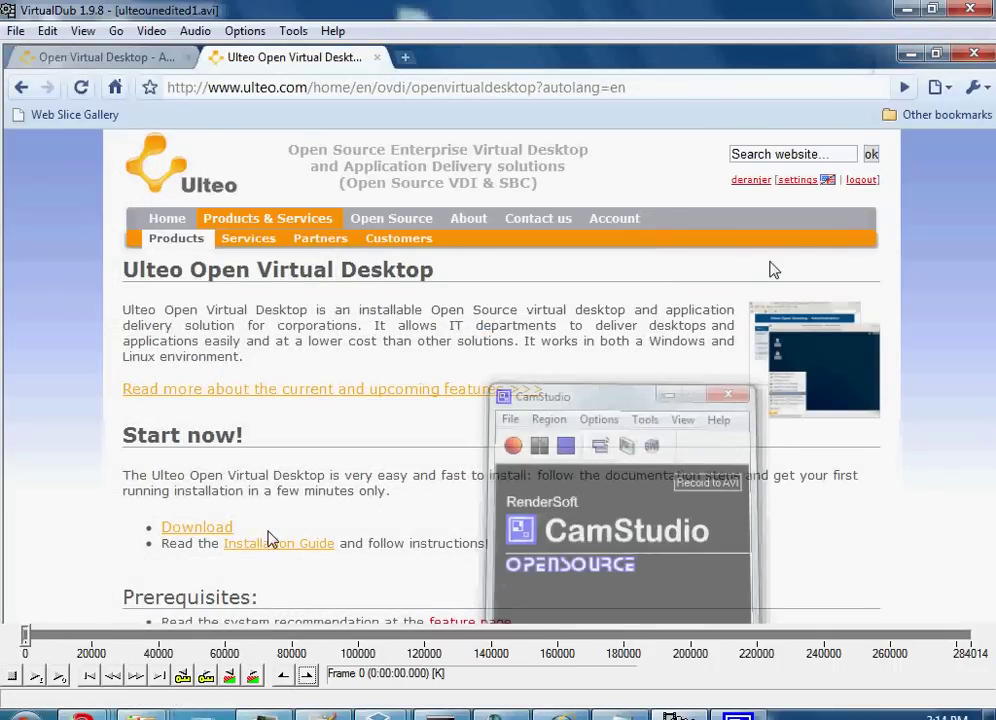
Zoom the input preview to 66%, narrow its pane, then look through the View and Video menus
right_click(395, 398)
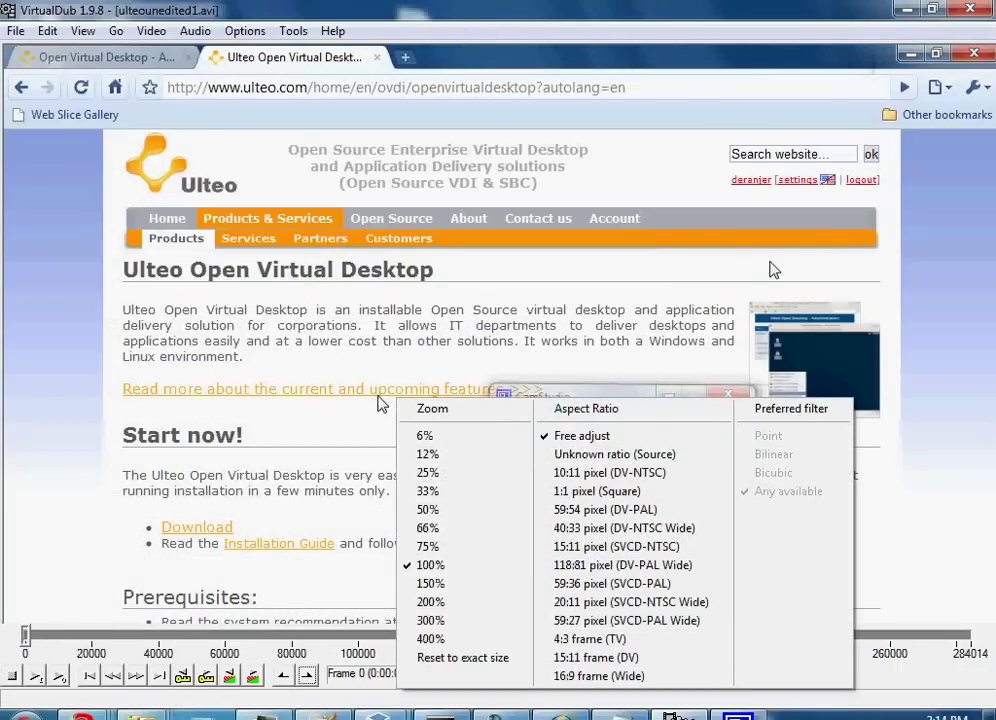
click(476, 530)
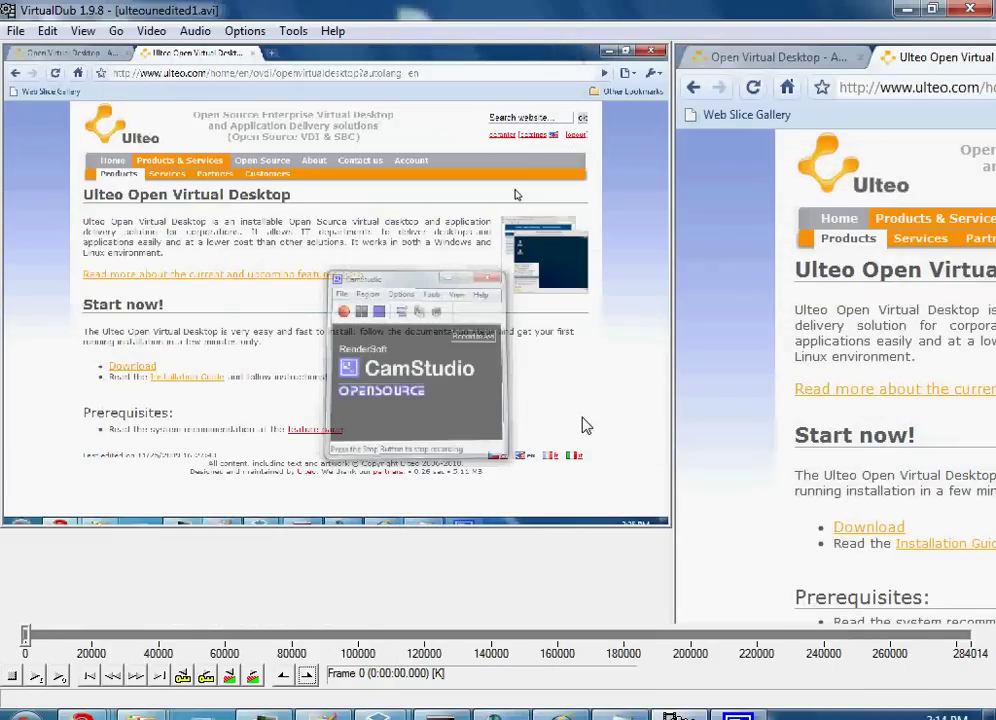
drag(671, 342, 603, 352)
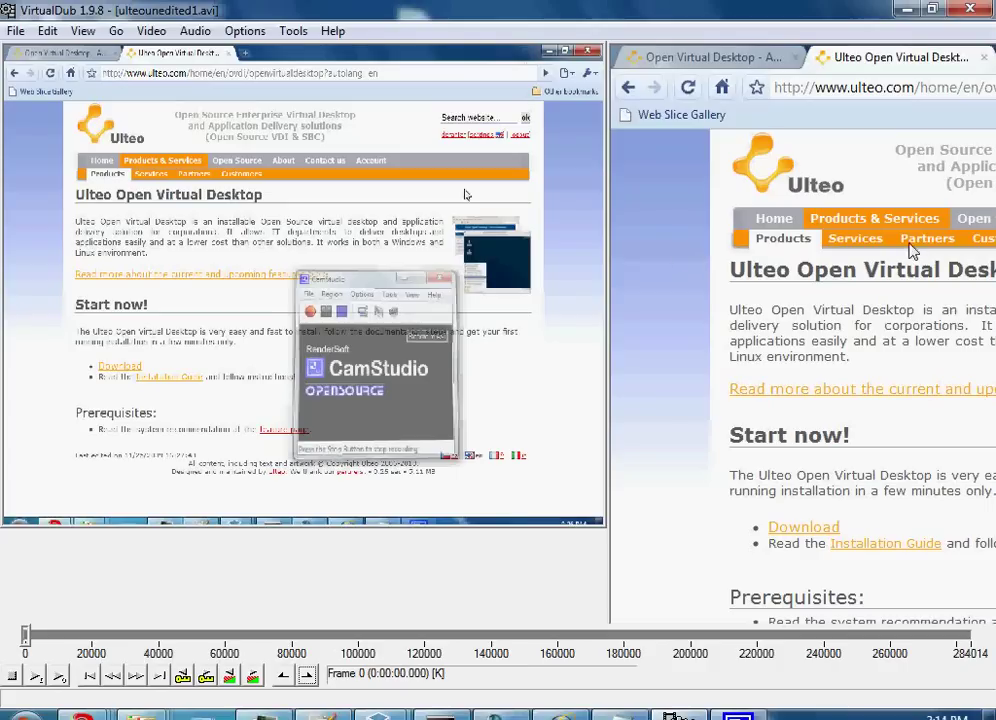
click(82, 31)
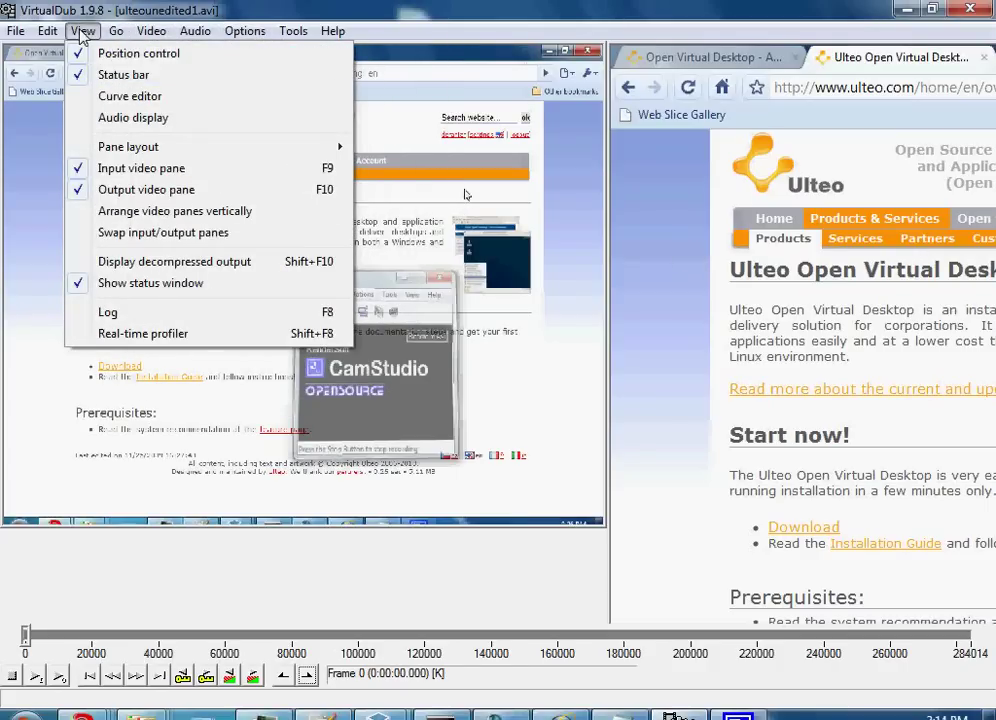
mouse_move(148, 34)
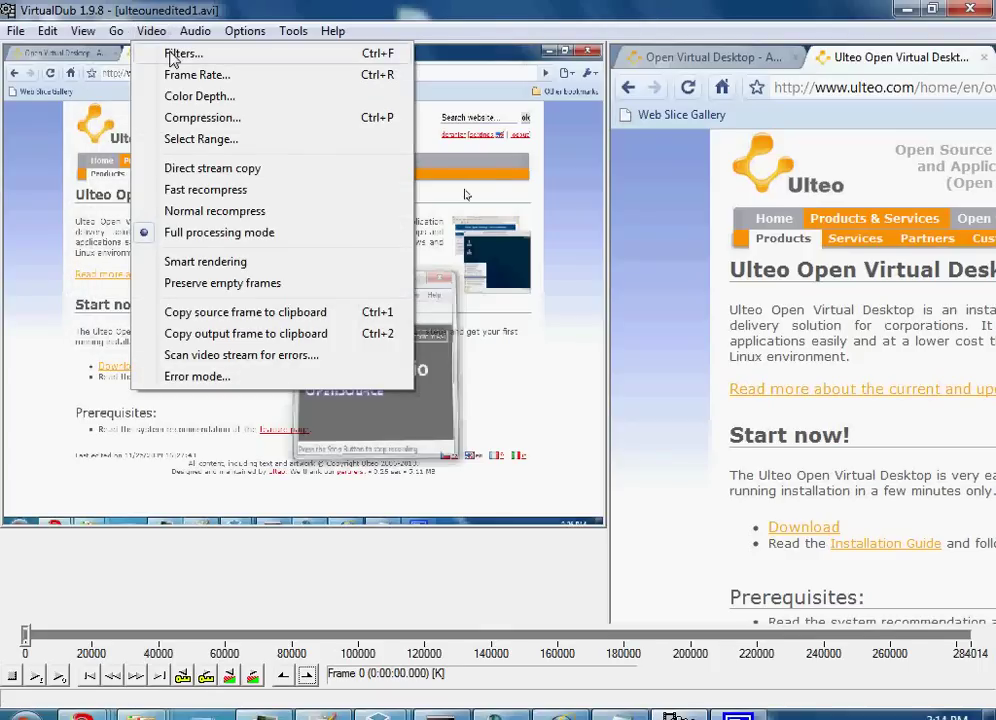
Add a brightness/contrast filter with default settings (+0% brightness, 100% contrast)
click(158, 52)
drag(381, 68, 461, 125)
click(538, 204)
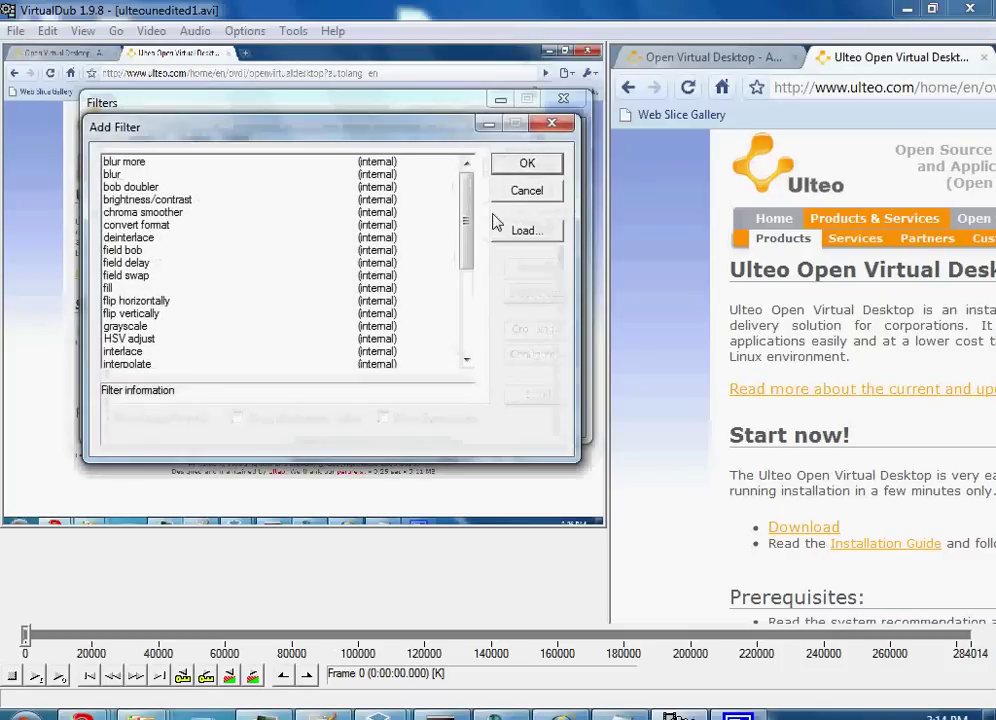
drag(474, 216, 456, 182)
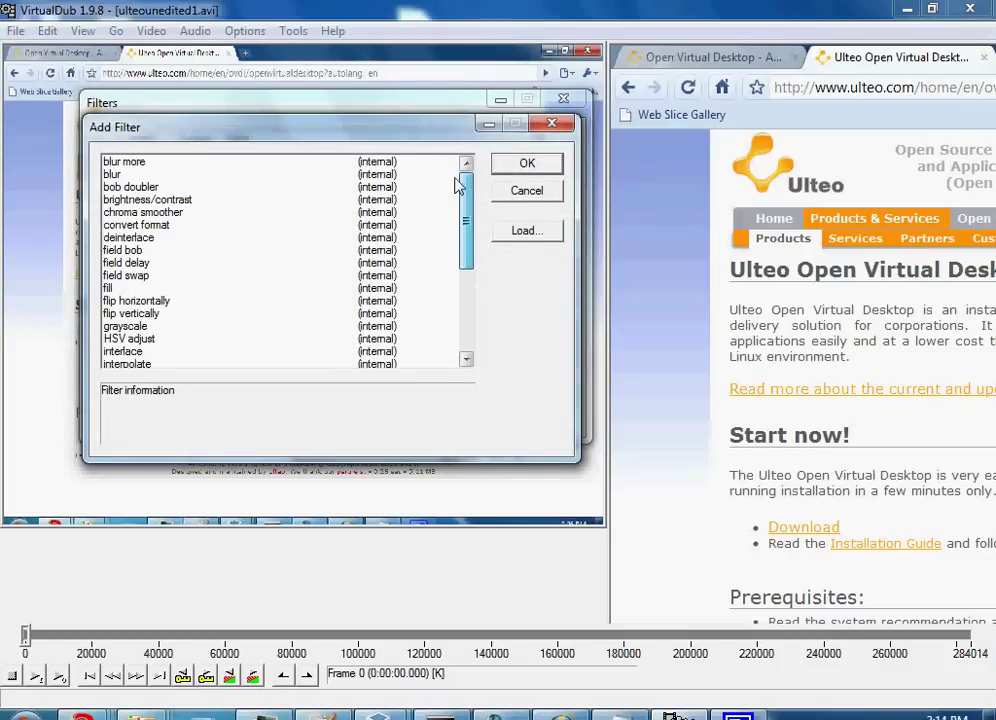
click(360, 198)
click(527, 163)
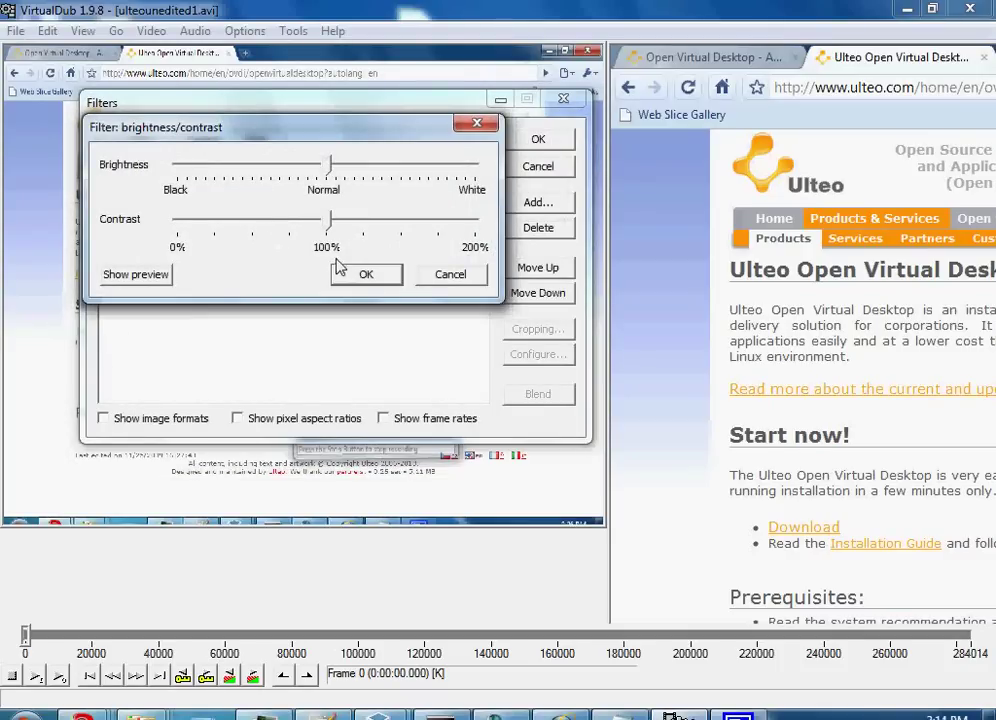
click(365, 279)
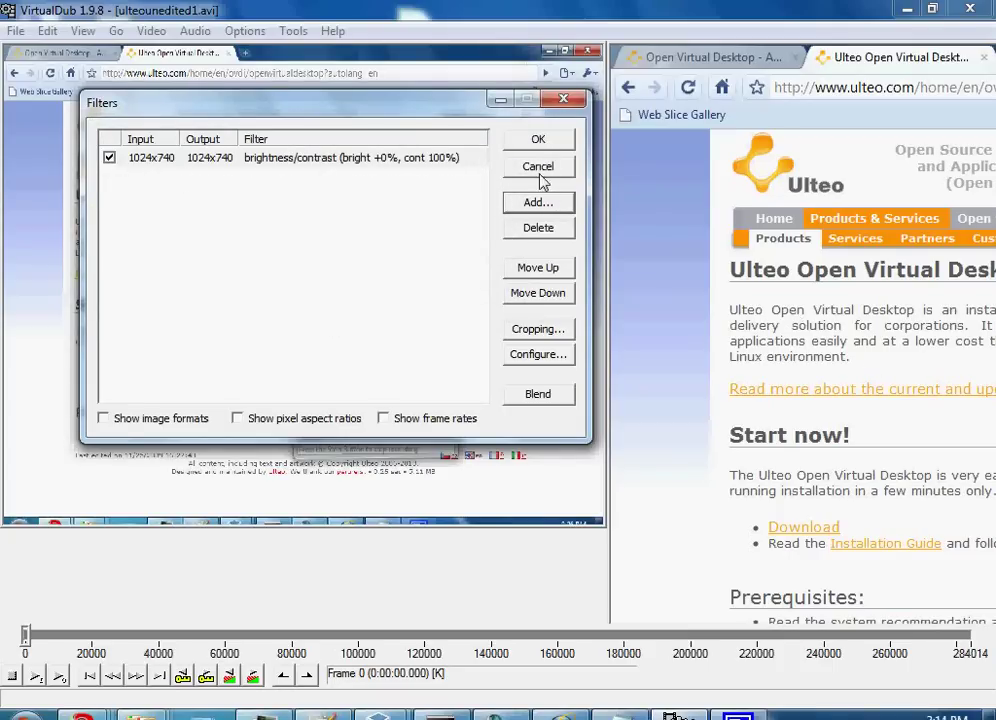
click(539, 140)
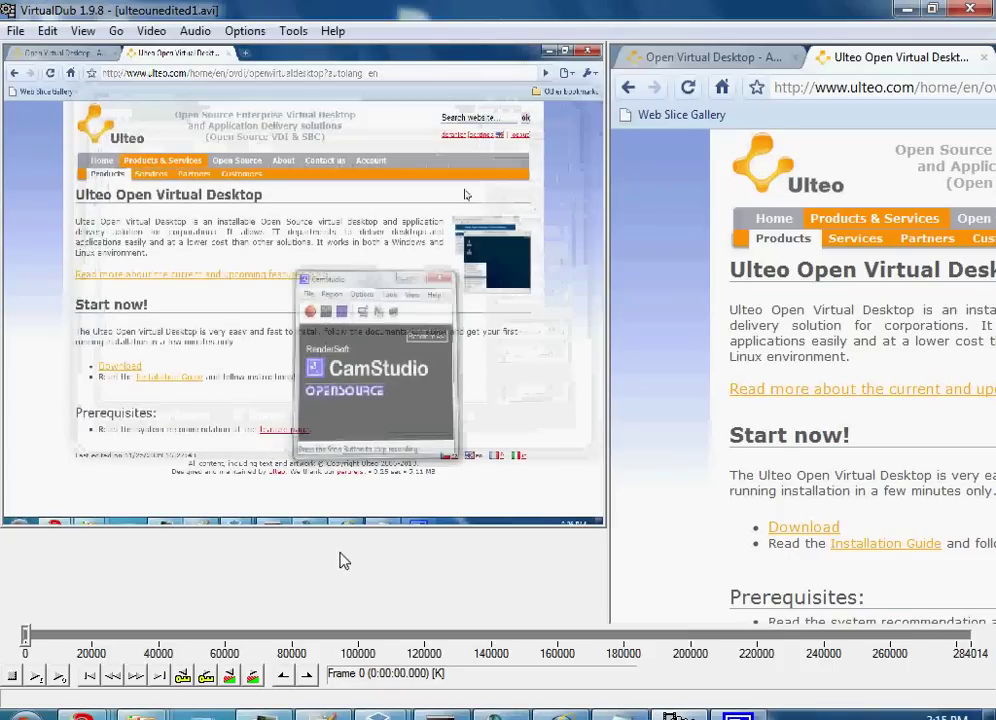
Play the filtered output preview, stop it, and resume
click(35, 678)
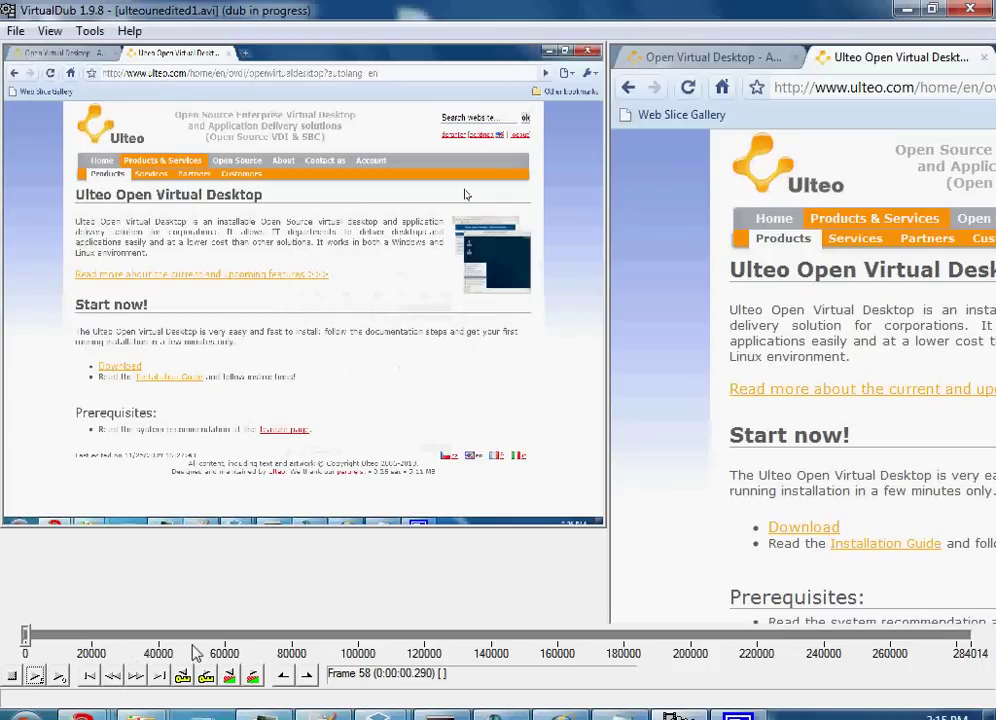
click(22, 680)
click(60, 677)
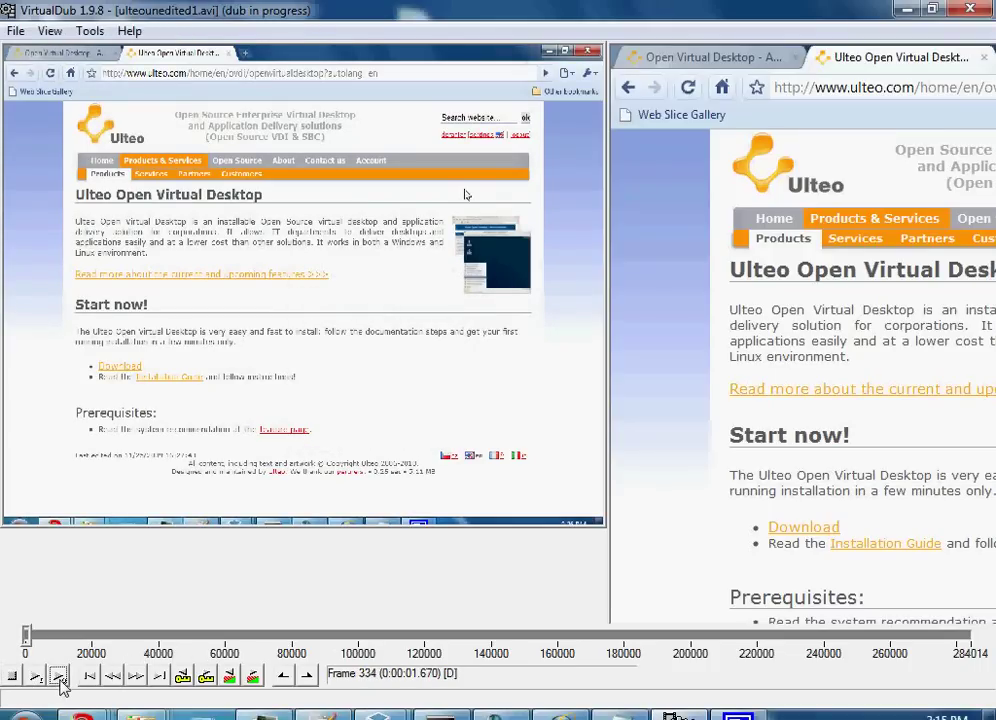
Stop playback, uncheck and delete the brightness/contrast filter, and show the Add Filter list
click(12, 680)
click(151, 30)
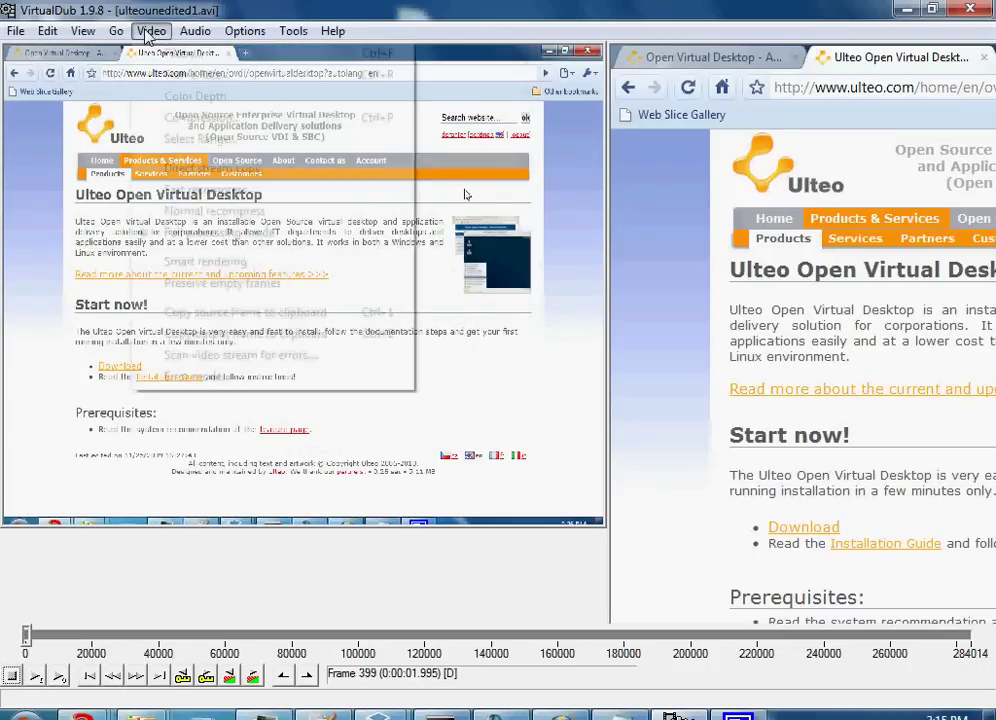
click(160, 52)
click(147, 105)
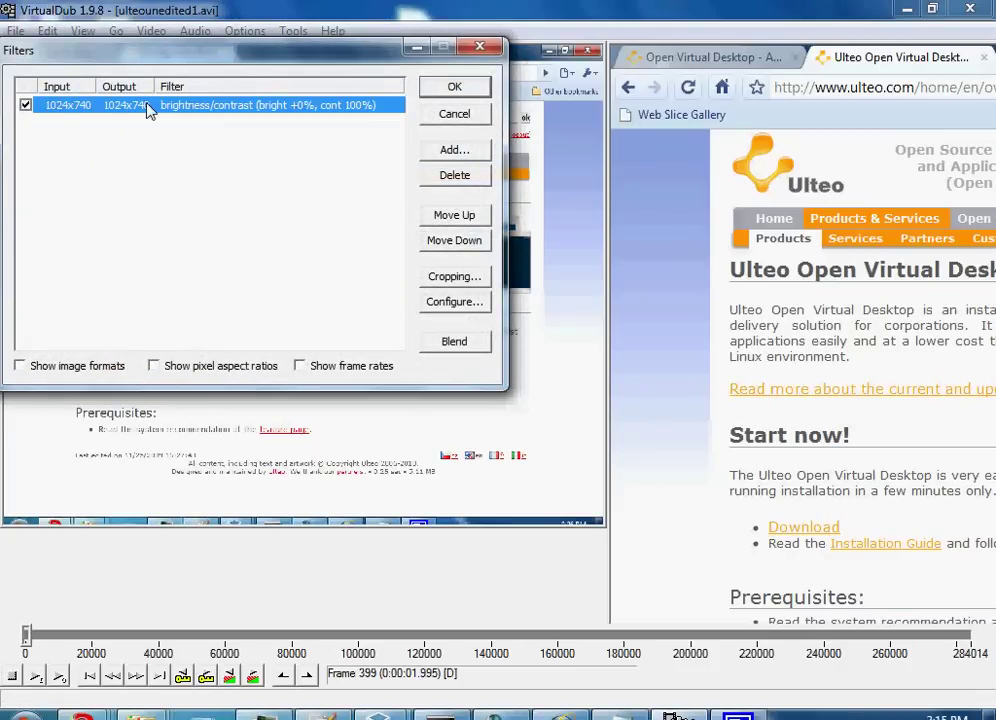
click(25, 104)
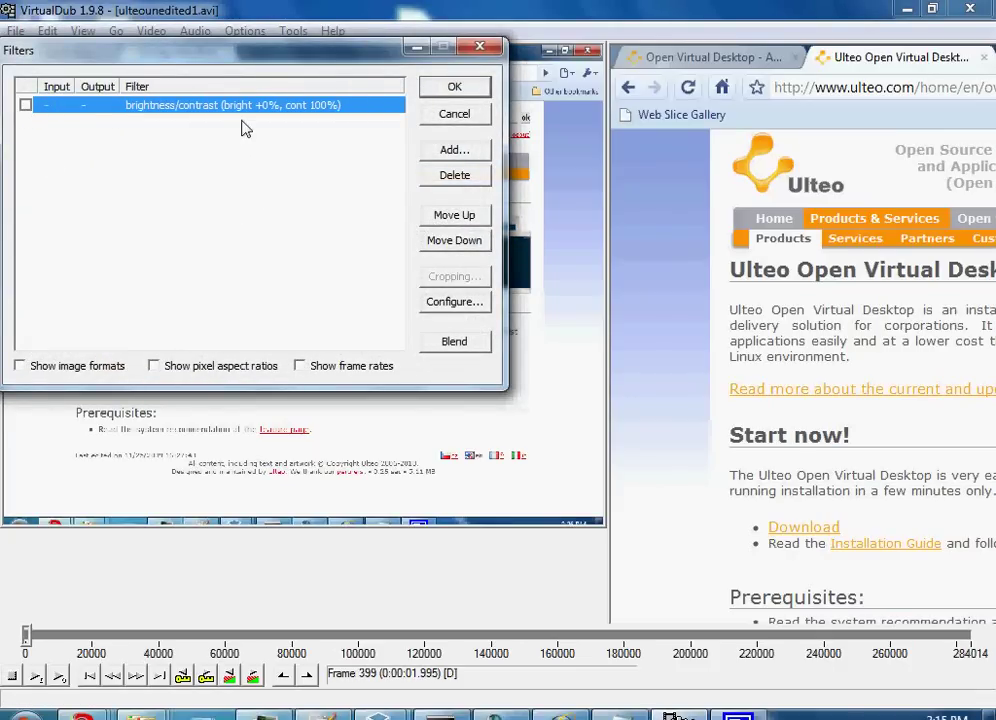
click(458, 176)
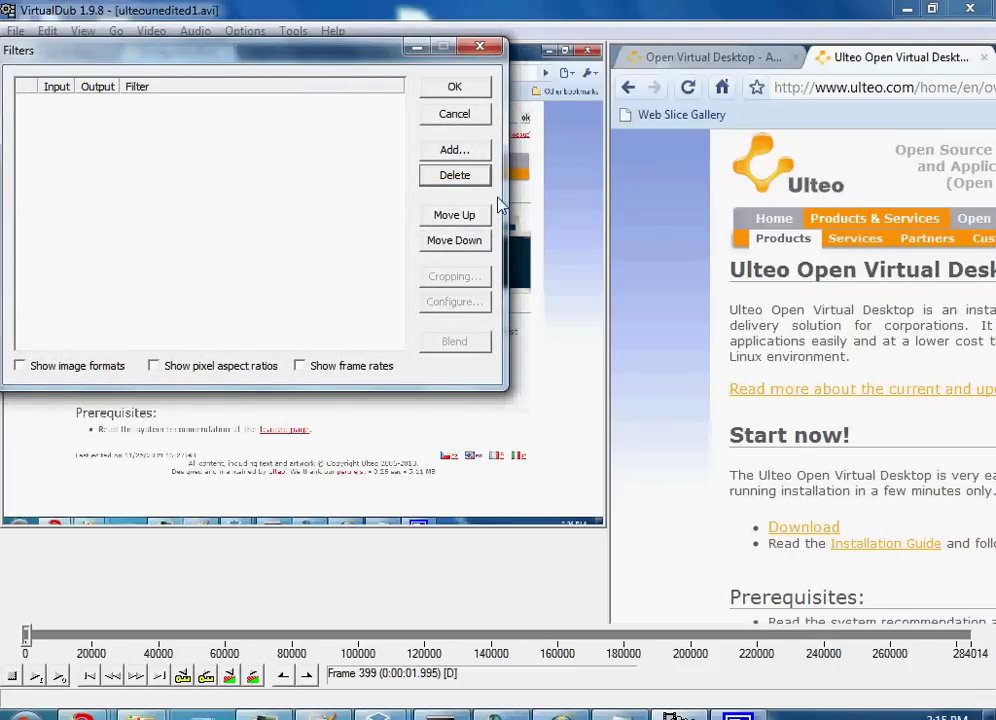
click(462, 153)
drag(385, 172, 374, 144)
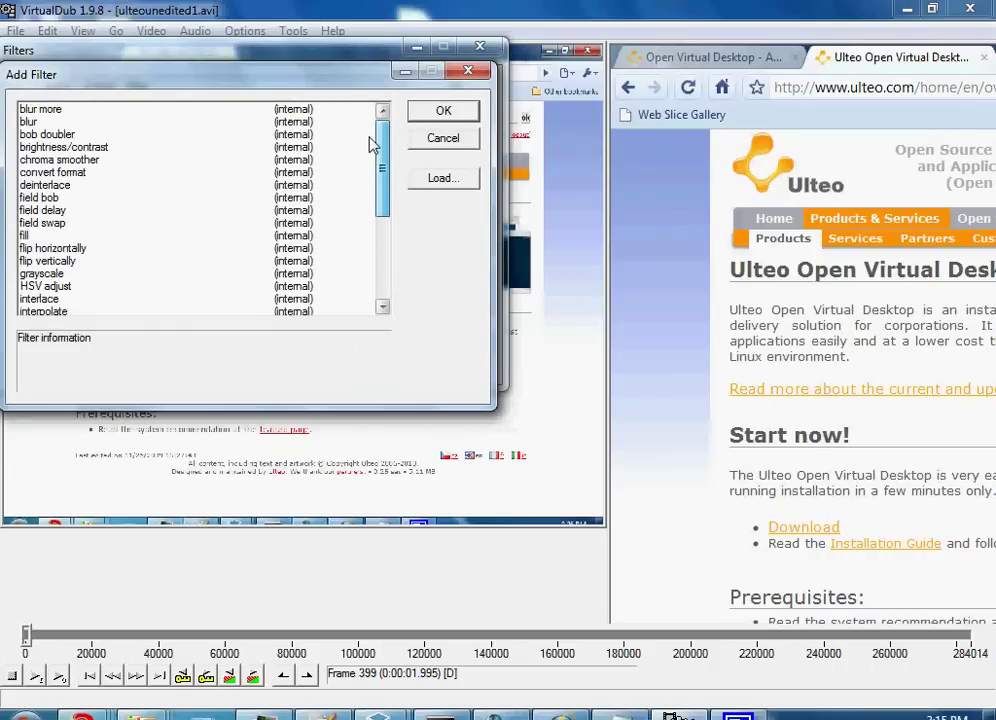
Close the Load file browser, the Add Filter list and the Filters dialog, adding no filter
click(447, 180)
drag(406, 110, 456, 92)
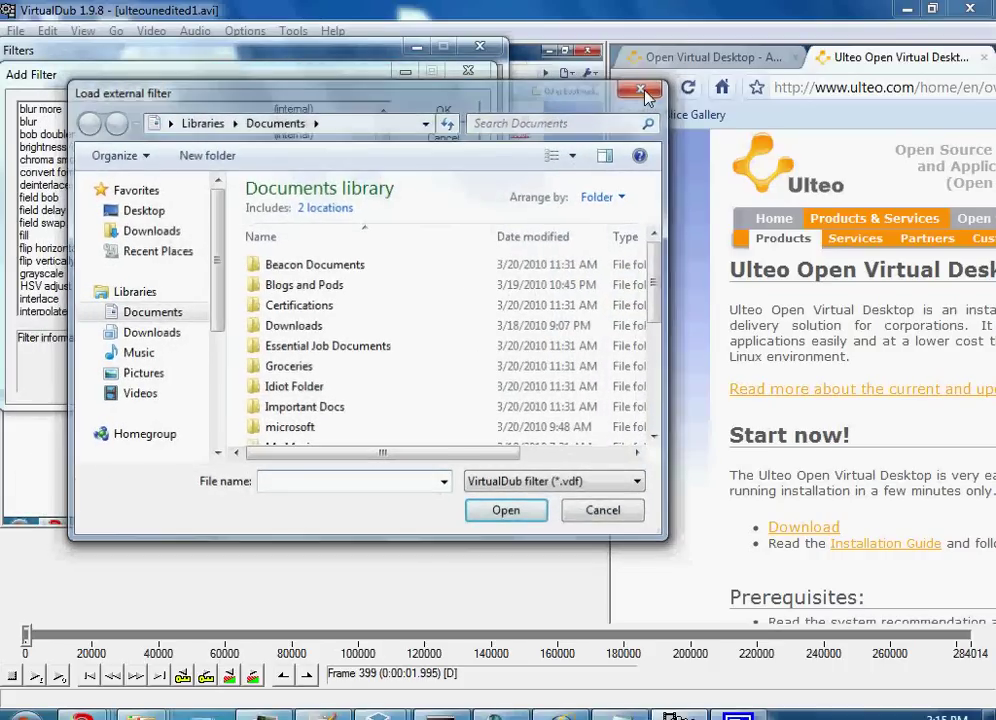
click(649, 91)
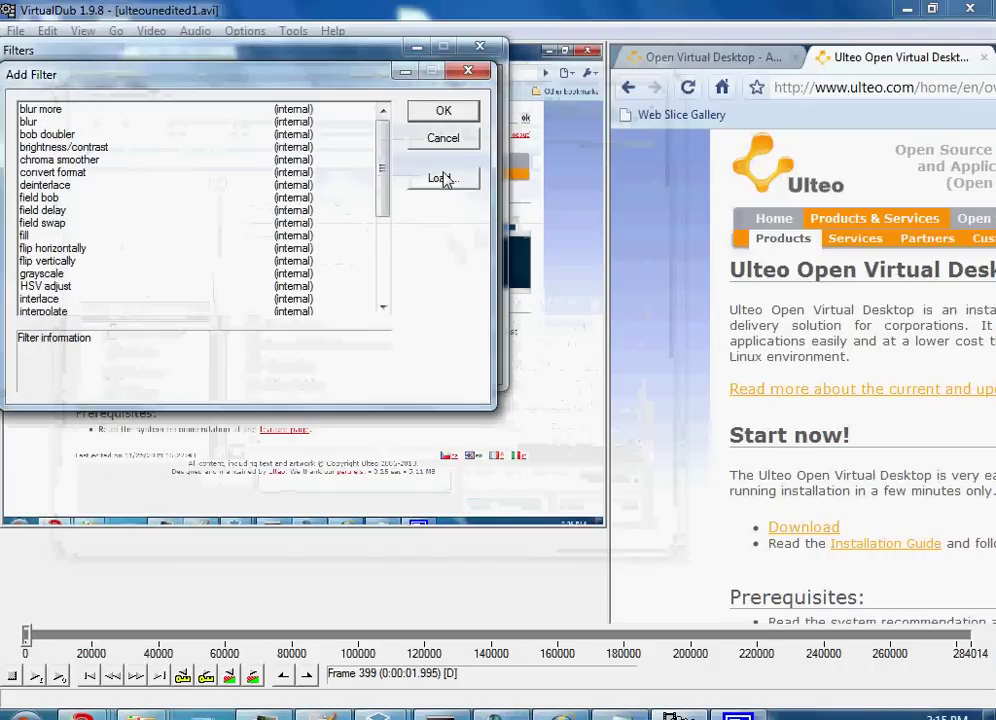
click(468, 72)
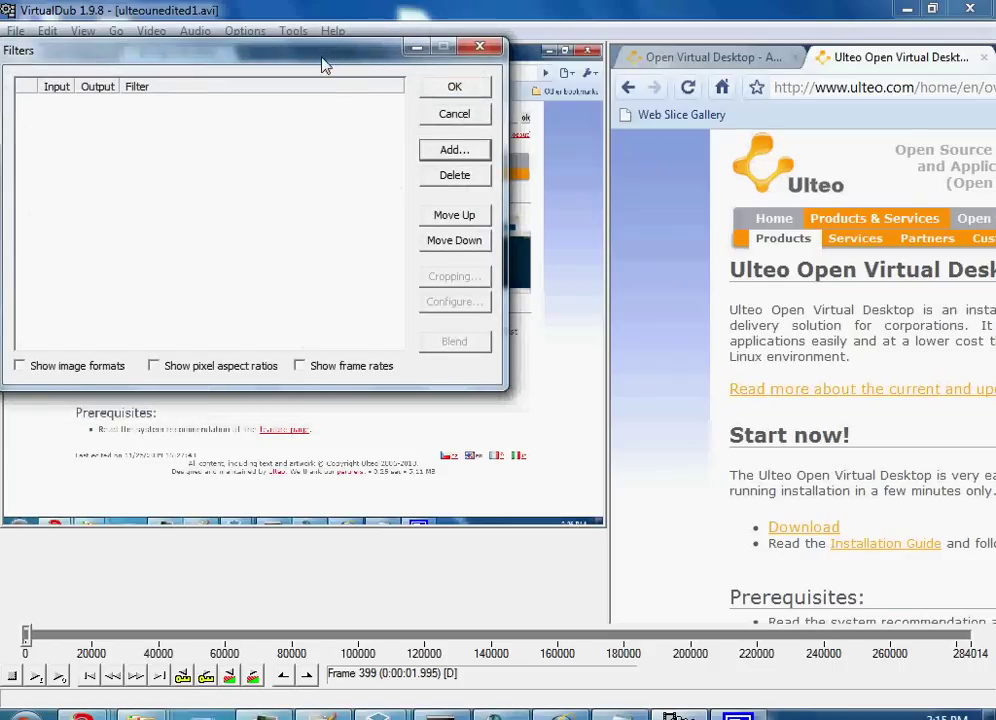
drag(327, 62, 408, 109)
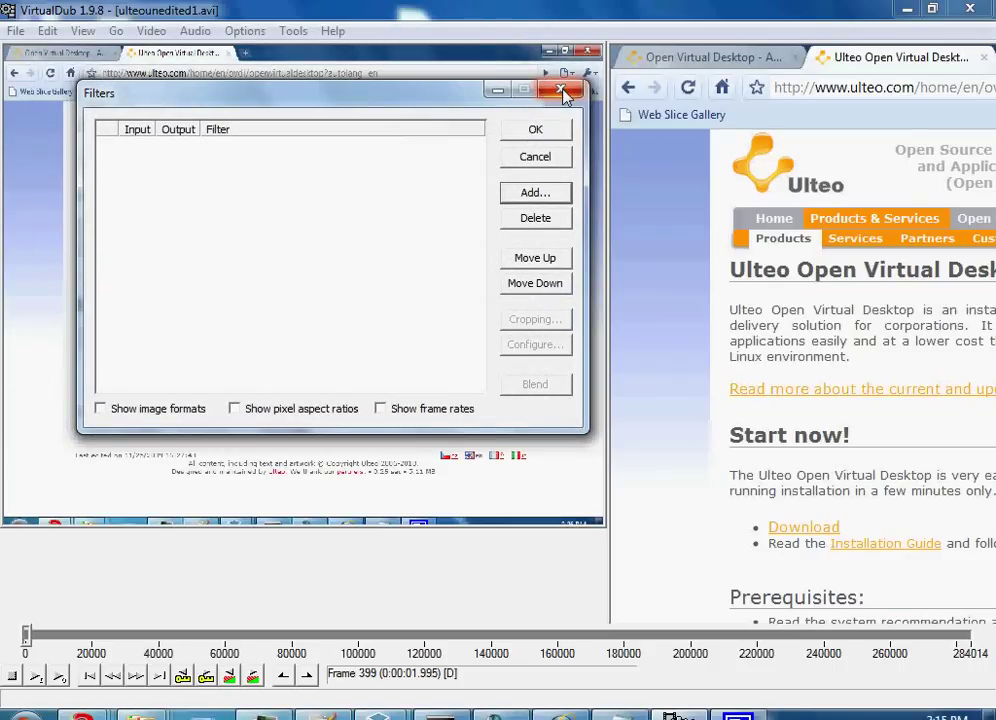
click(562, 93)
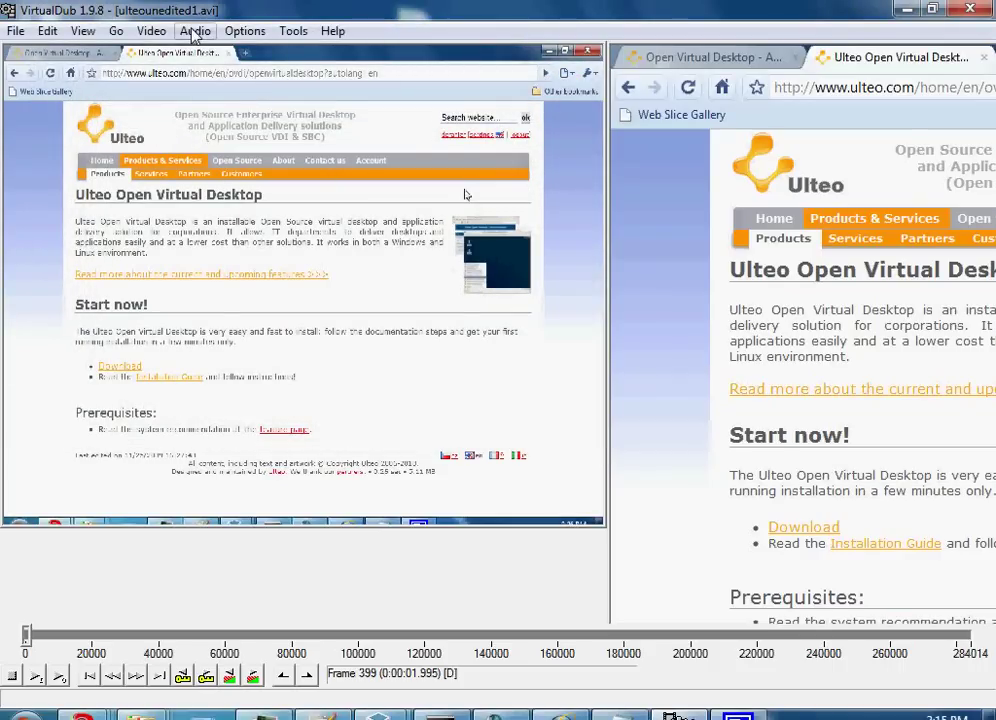
Preview the output, enable frame dropping when preview falls behind, and restart the output preview
click(35, 677)
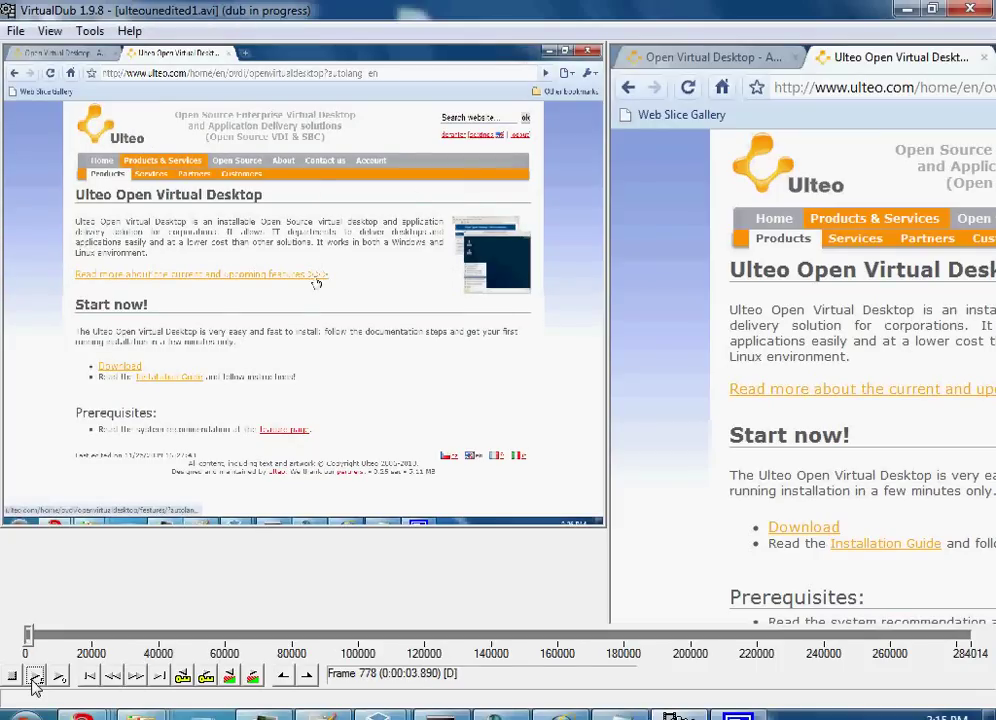
click(12, 677)
click(192, 31)
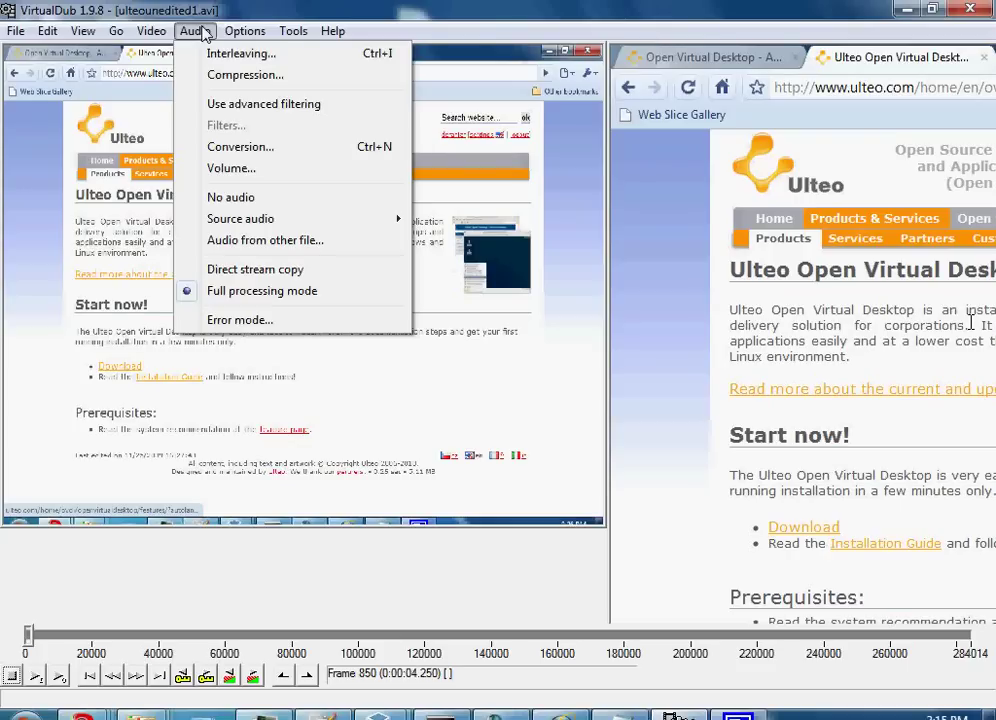
mouse_move(237, 31)
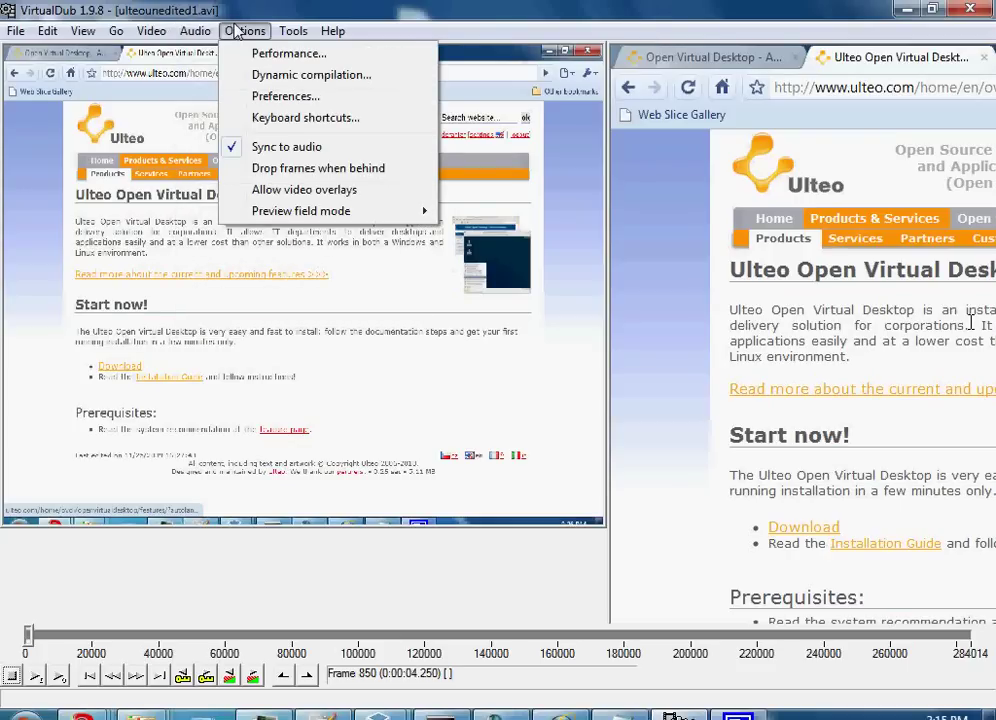
click(293, 170)
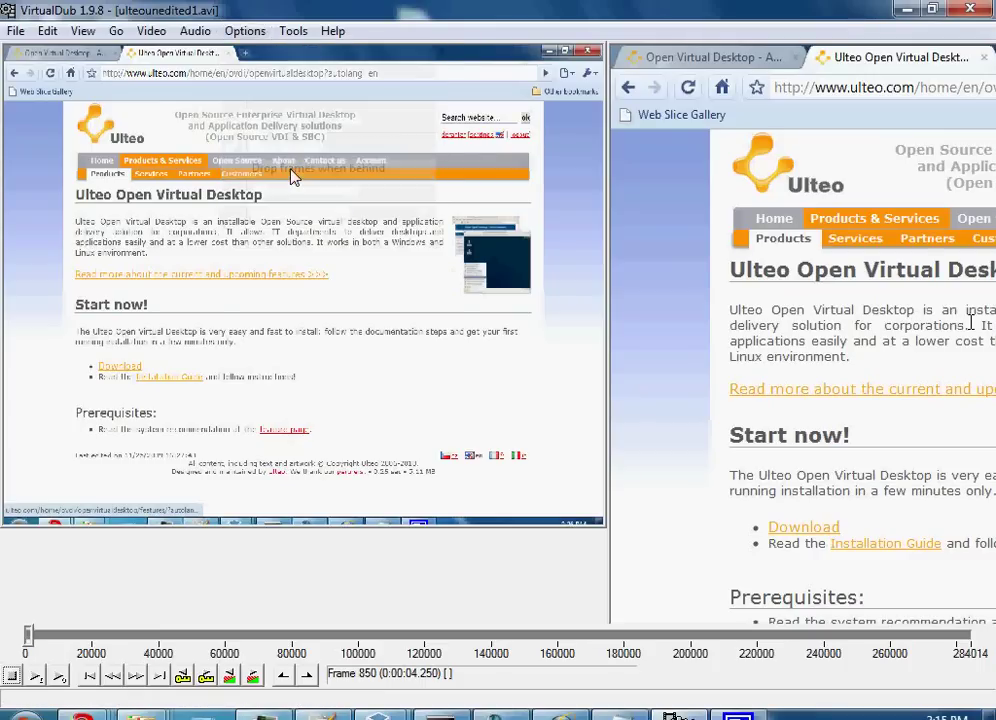
click(34, 675)
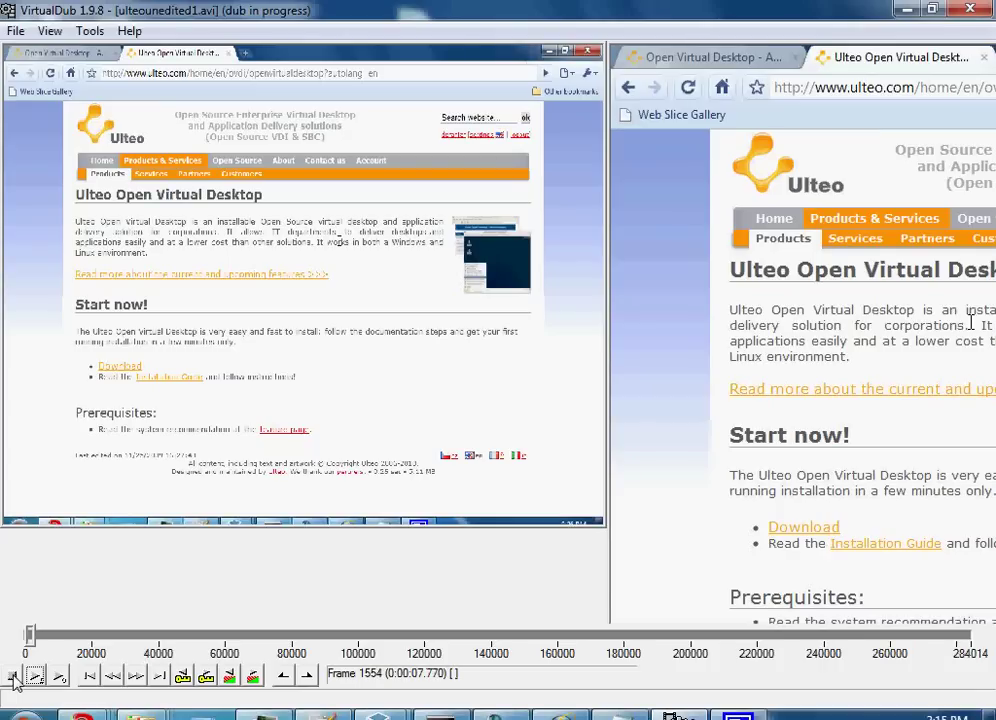
Stop the running preview, enlarge the input video pane, and rewind to frame 0
click(13, 677)
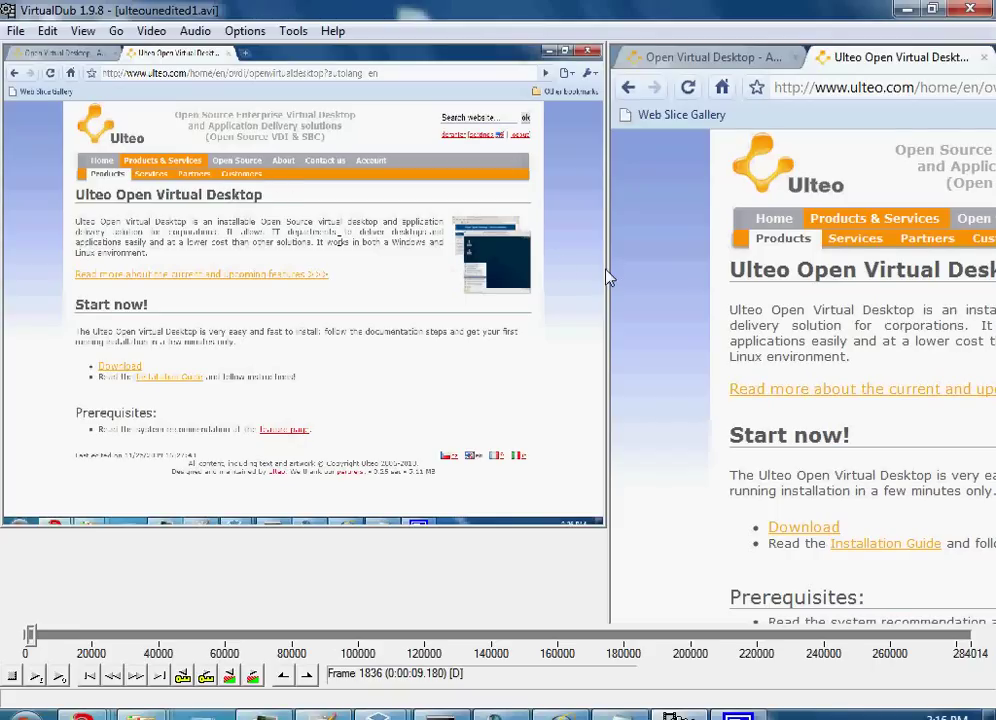
drag(608, 278, 651, 276)
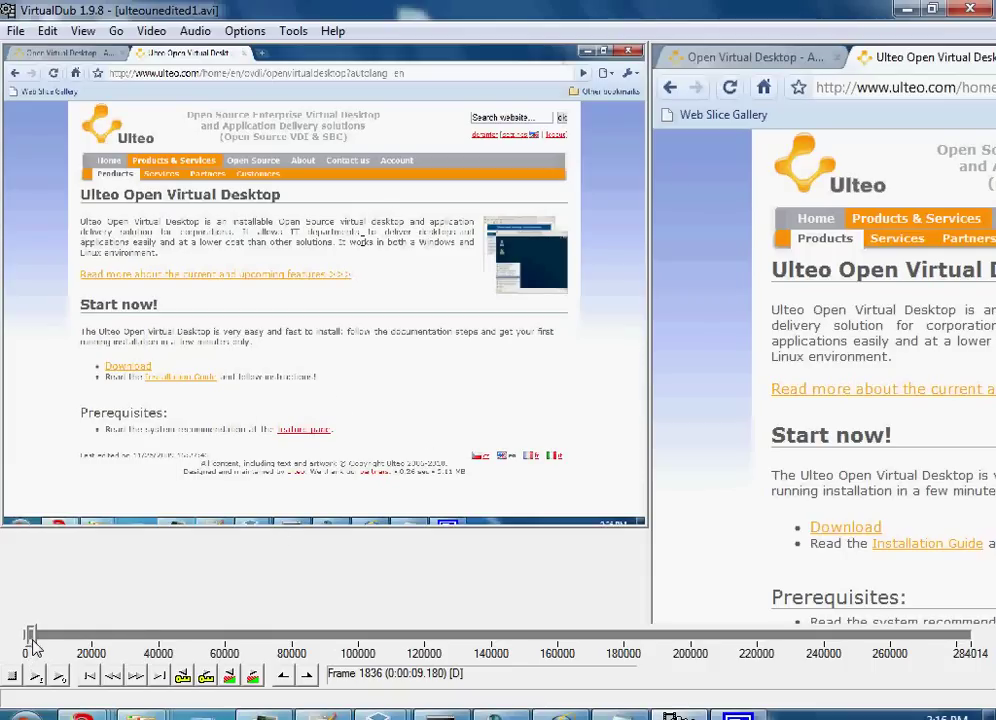
mouse_move(30, 638)
mouse_down()
mouse_move(89, 651)
mouse_move(374, 656)
mouse_move(15, 638)
mouse_up()
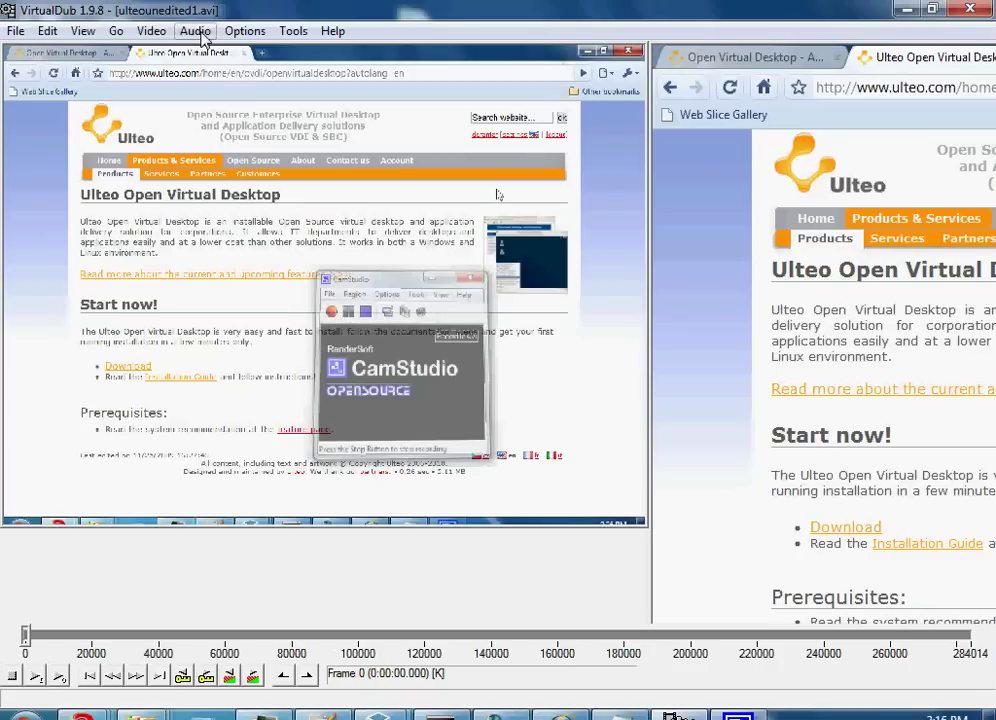
Set both audio and video to Direct stream copy
click(196, 31)
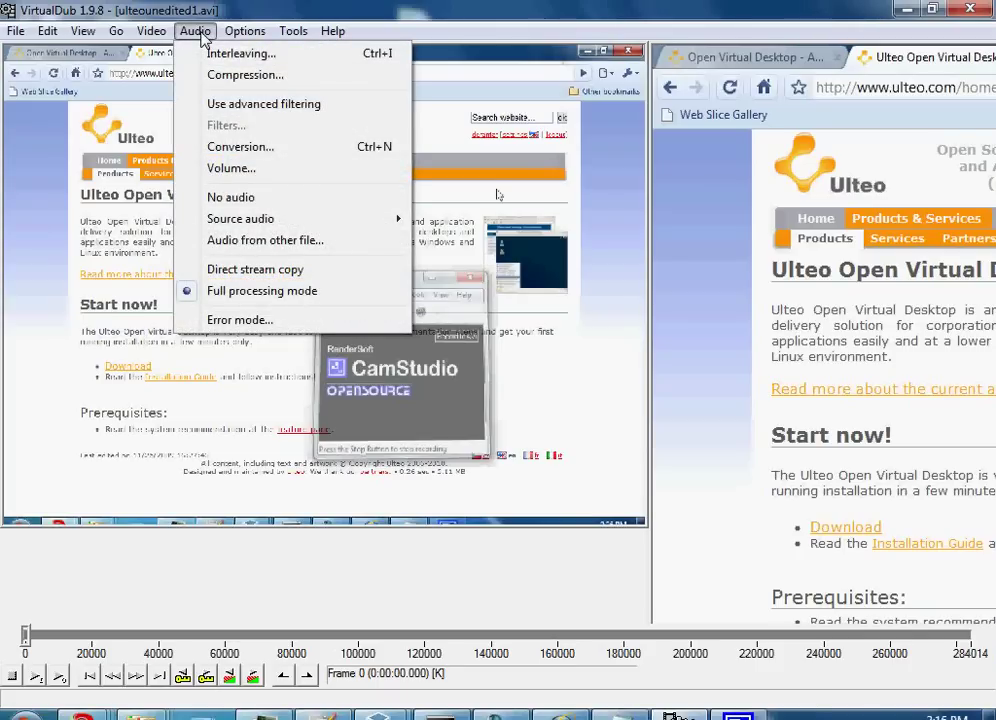
click(278, 276)
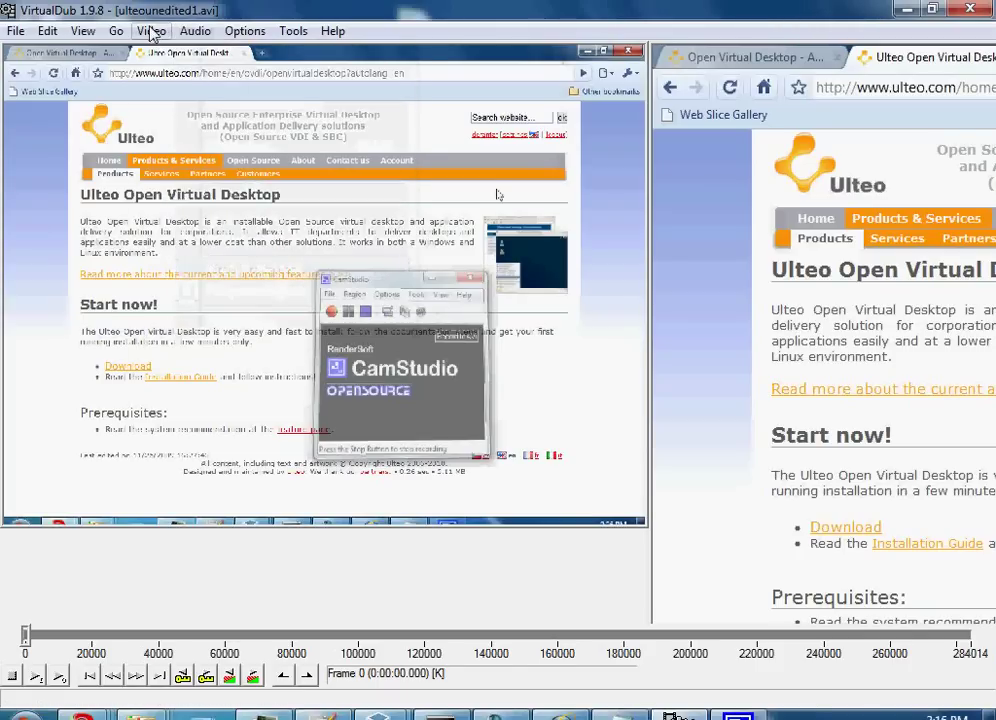
click(151, 31)
click(245, 169)
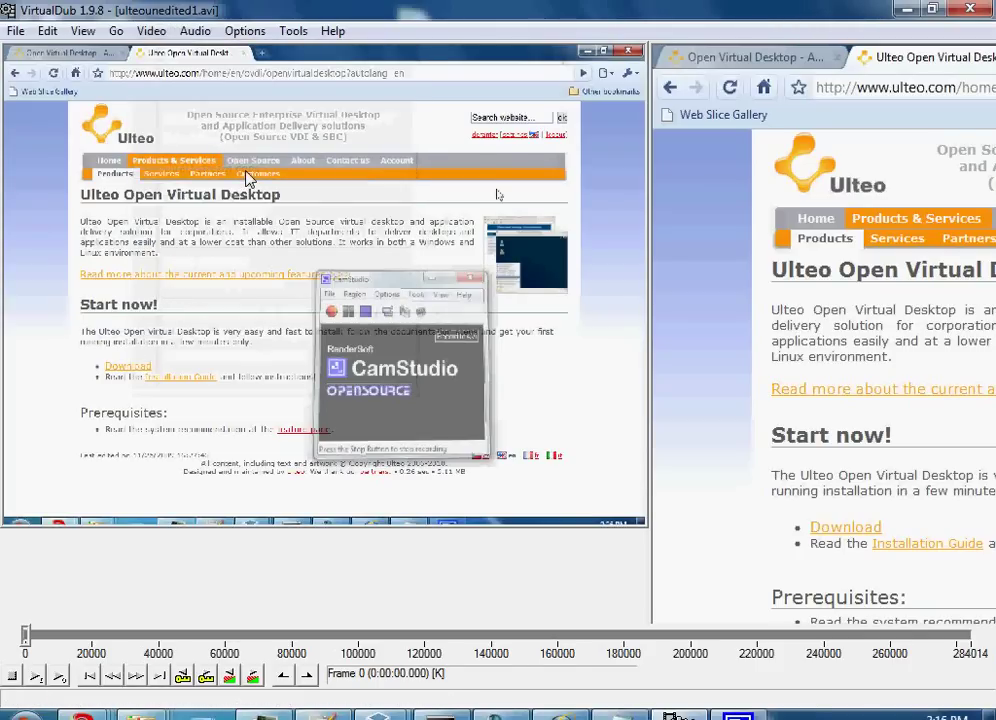
Save as ulteounedited1.avi in Downloads, then abort the save partway and confirm
click(16, 31)
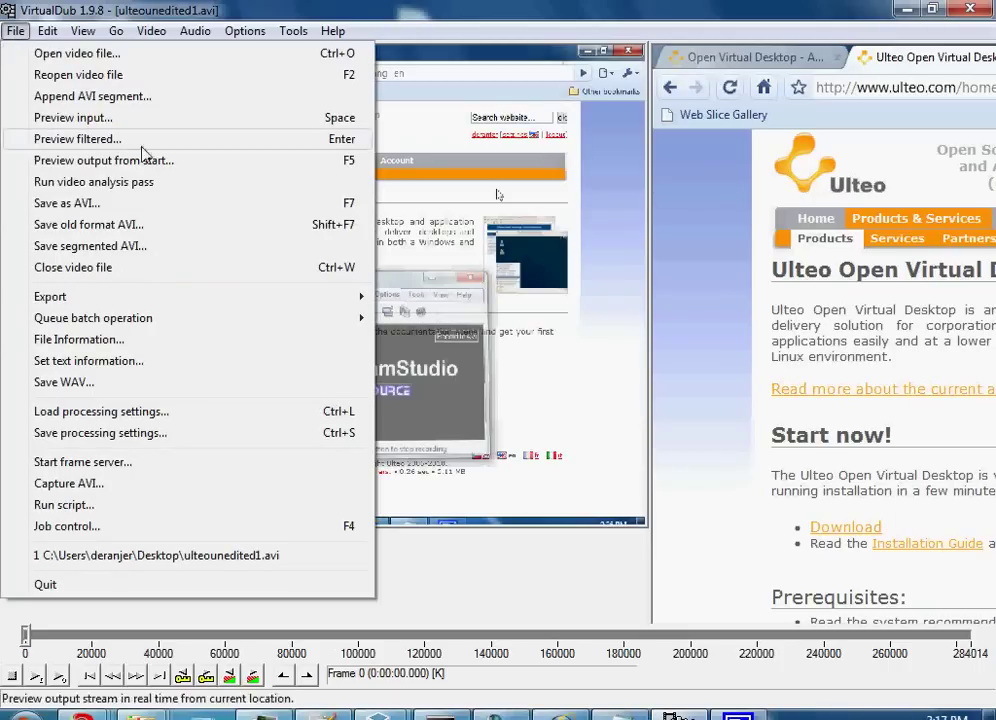
click(148, 204)
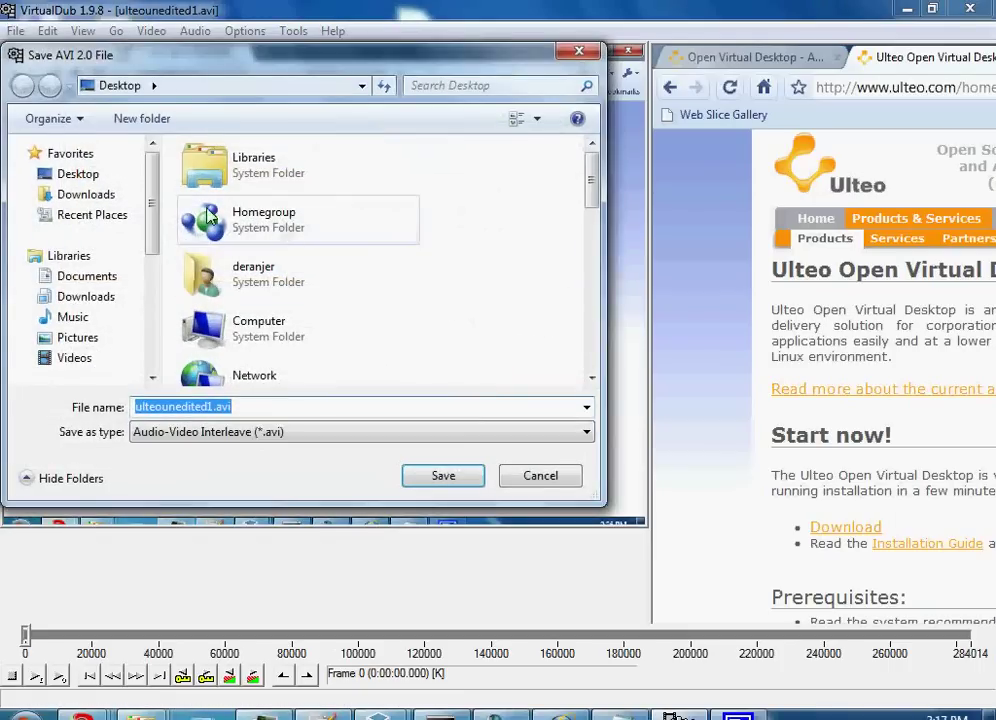
click(85, 195)
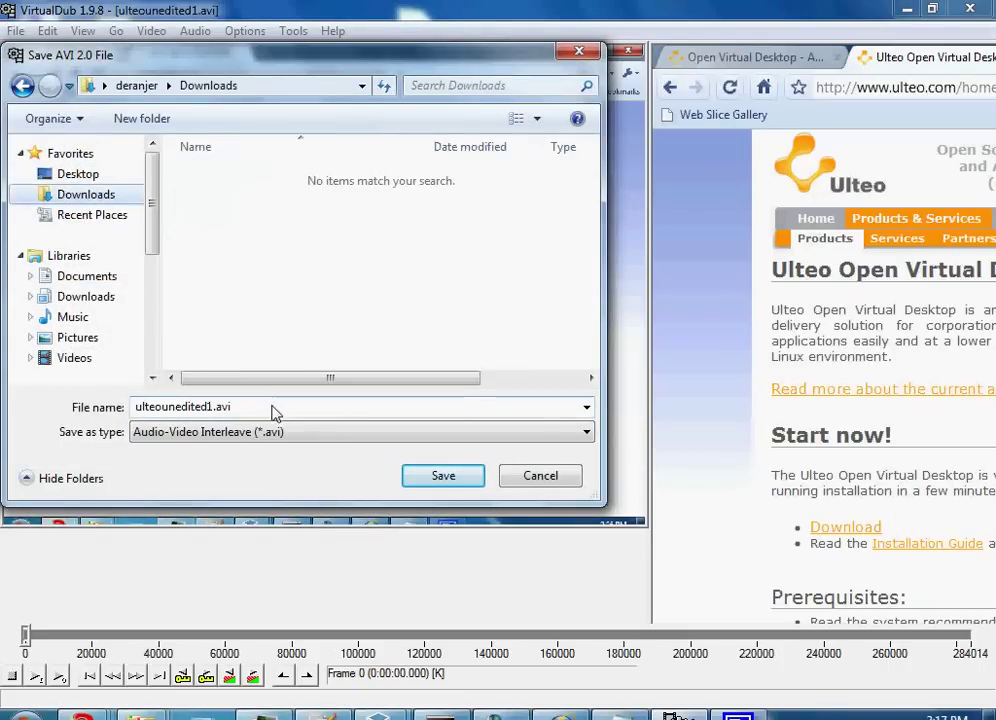
click(447, 480)
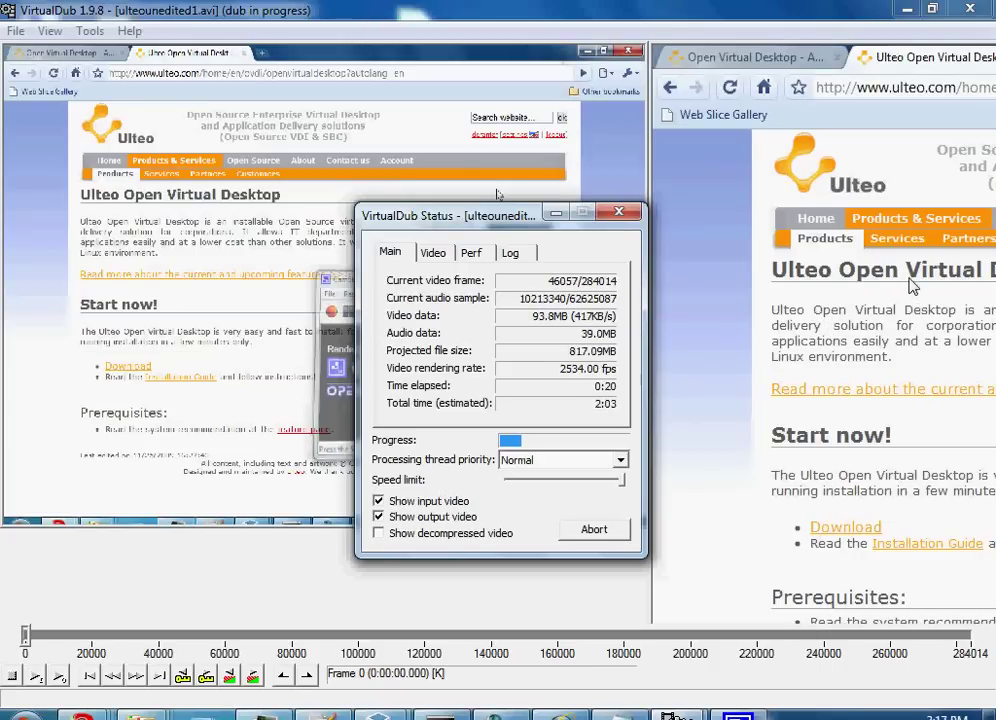
click(594, 529)
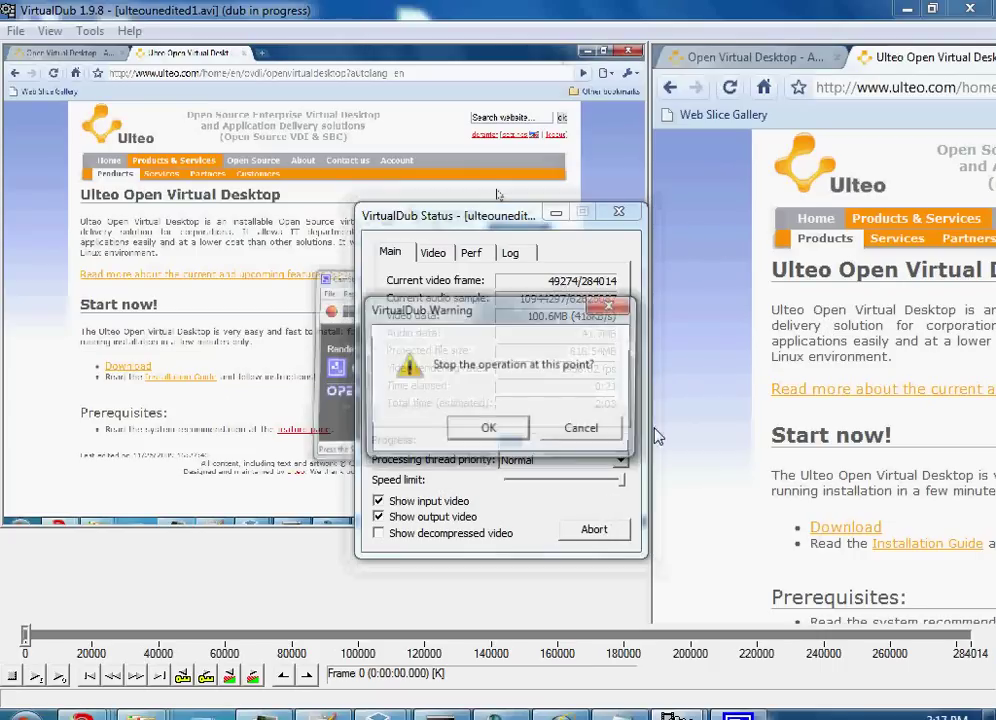
click(505, 432)
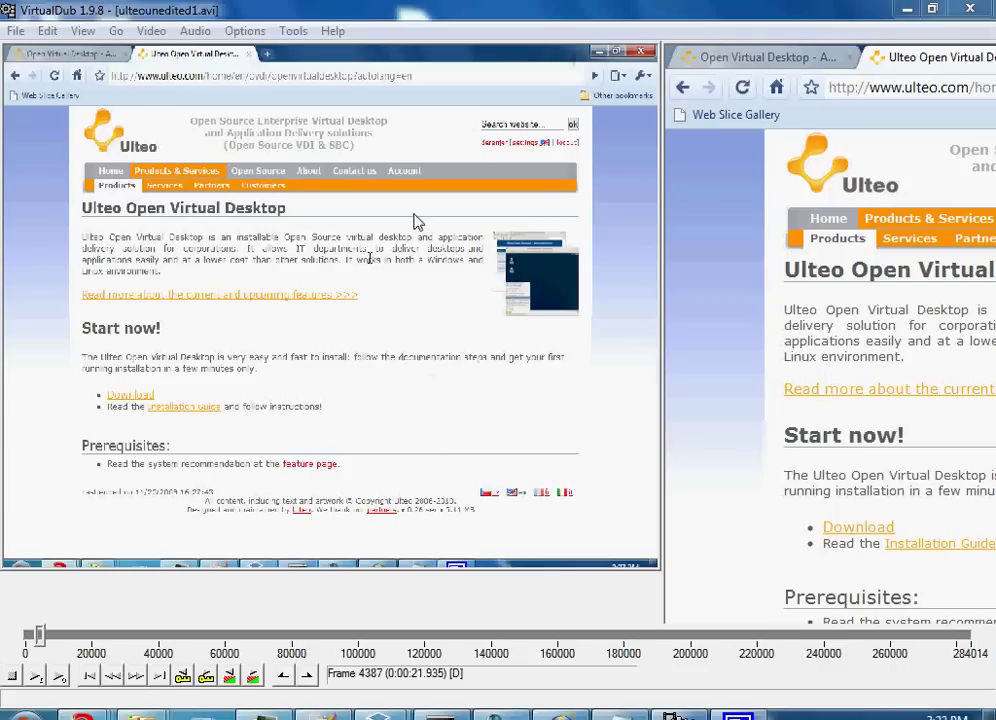
Browse the audio compression format list and cancel without applying any format
click(193, 32)
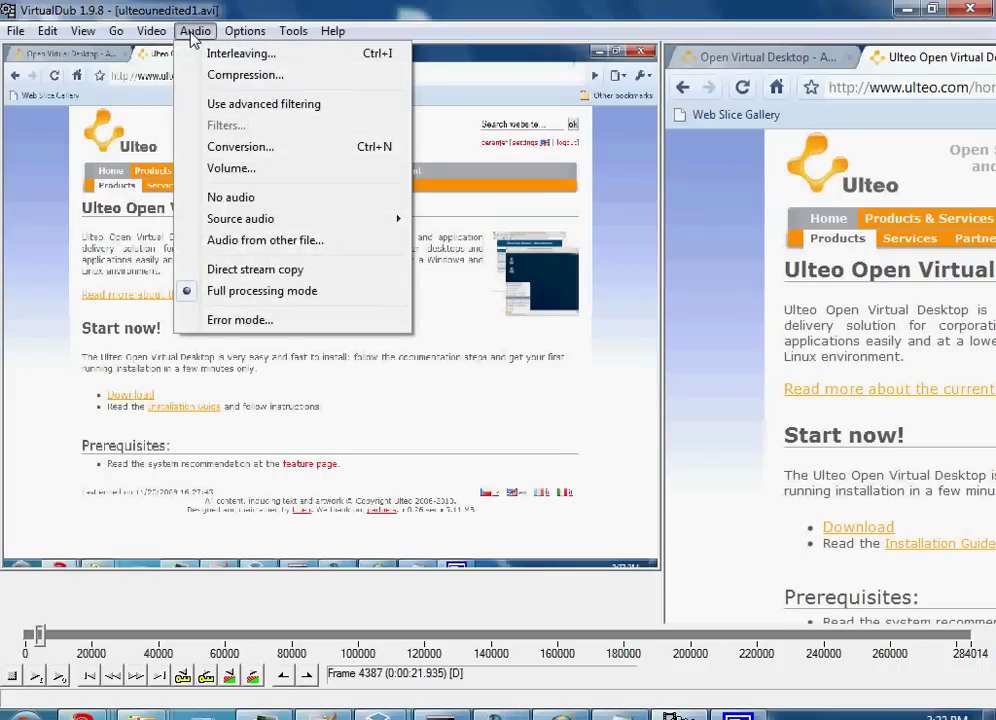
mouse_move(150, 31)
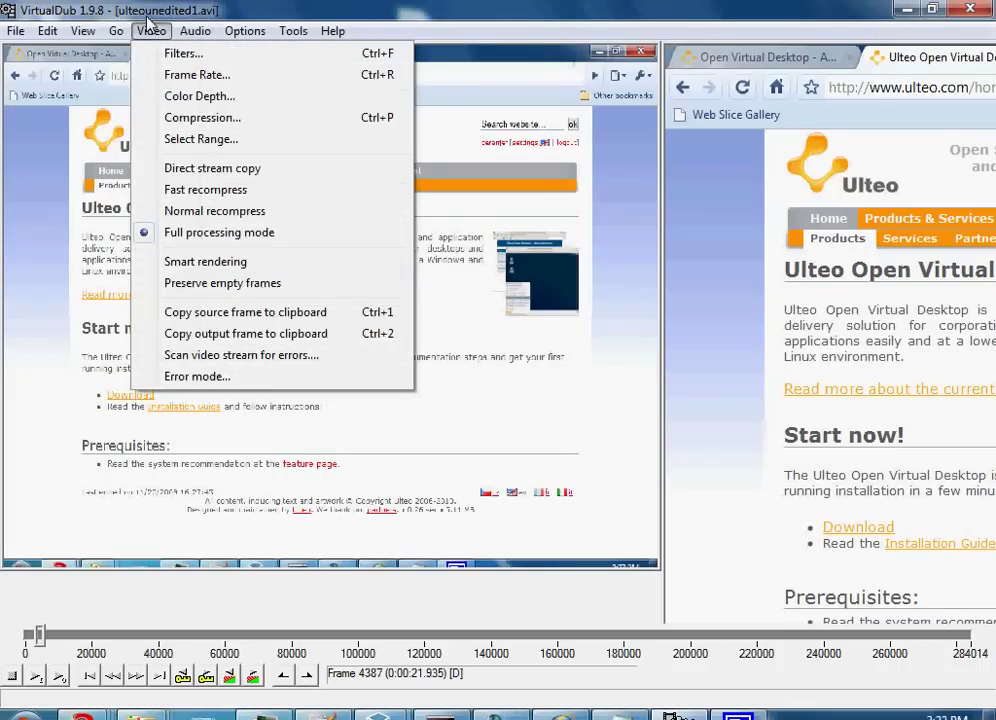
mouse_move(196, 31)
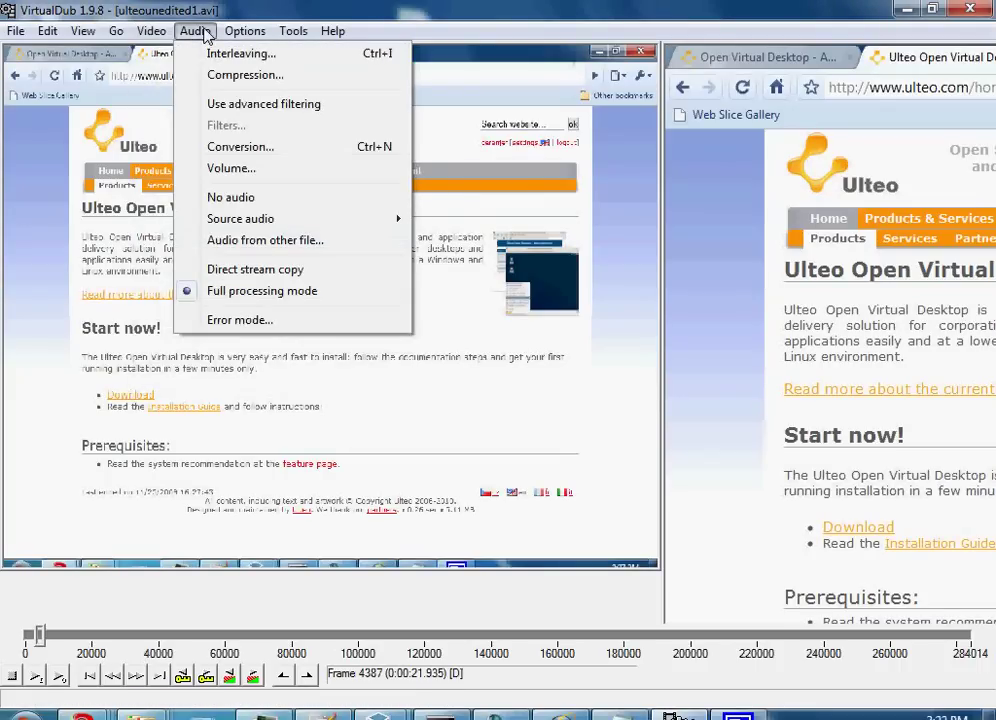
click(229, 73)
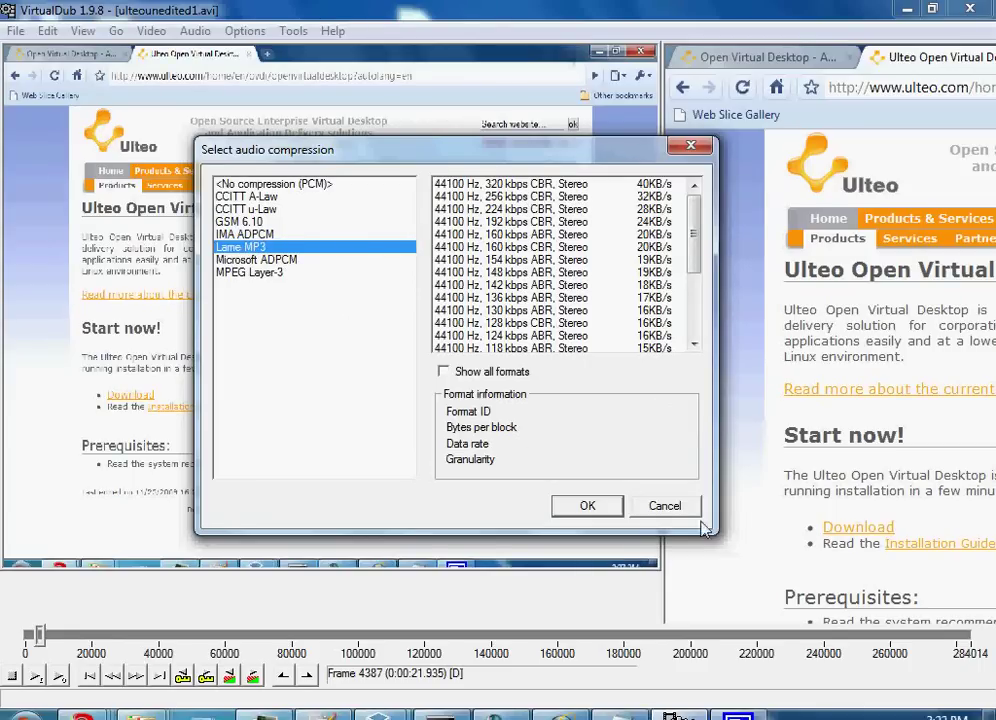
click(662, 506)
click(15, 31)
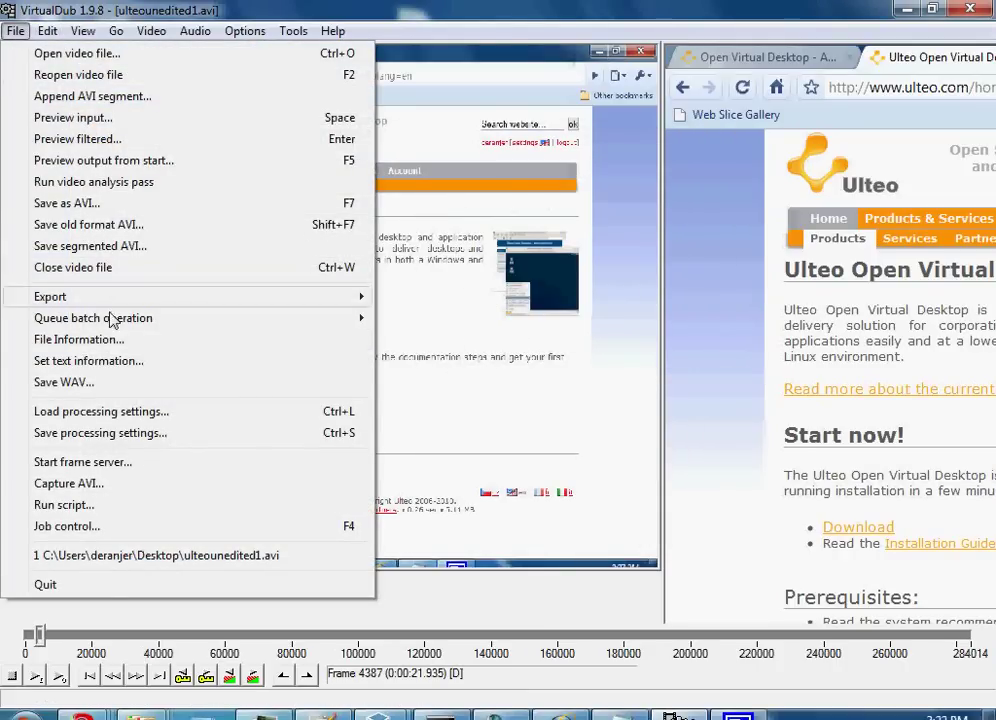
Review the video and audio stream details in File Information, then close it
click(116, 340)
drag(171, 55, 368, 257)
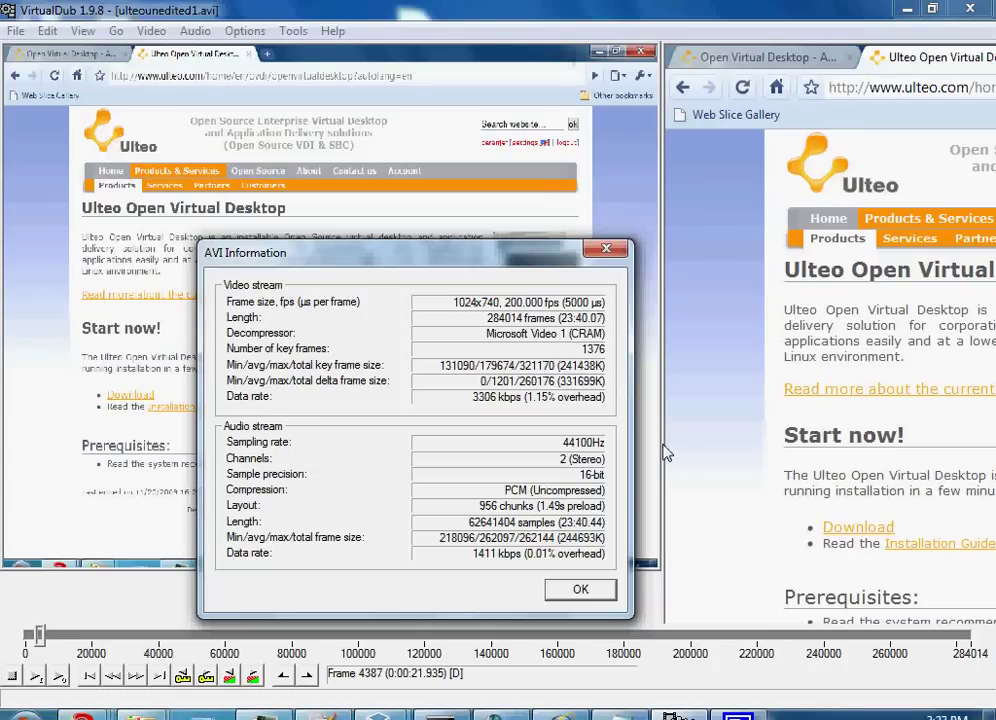
click(578, 589)
Set audio compression to Lame MP3 at 44100 Hz, 148 kbps ABR, Stereo
click(200, 31)
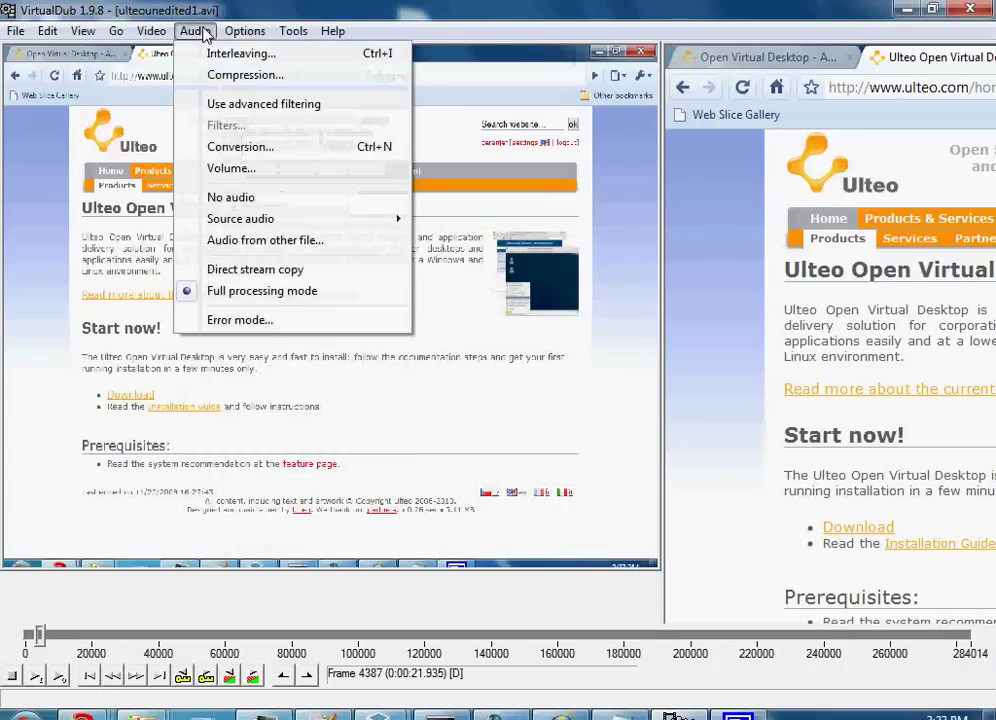
click(245, 75)
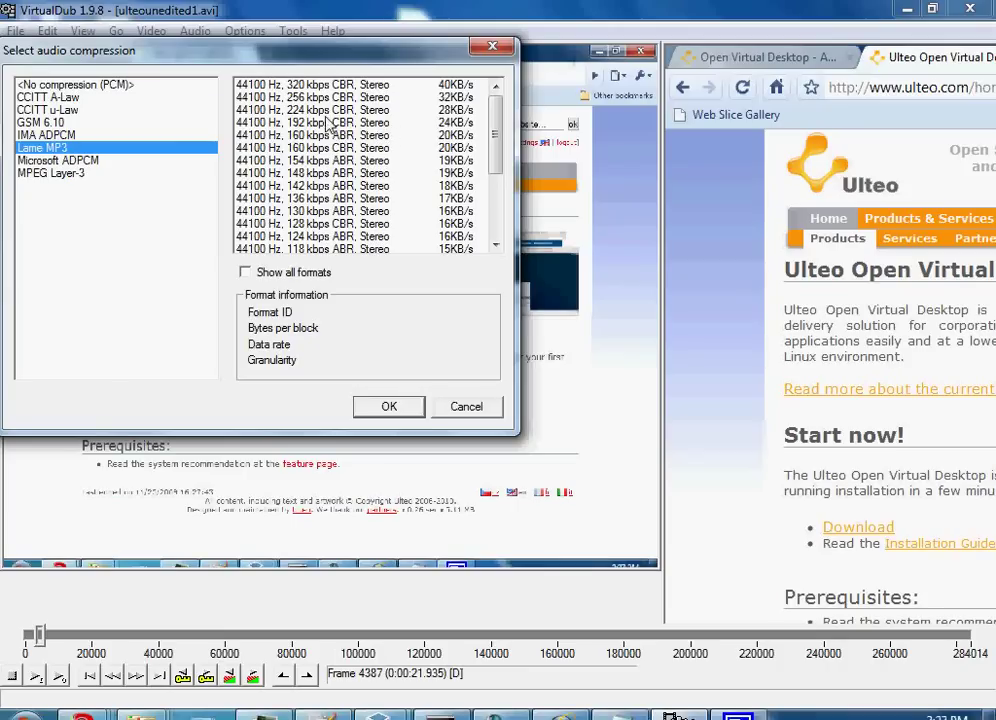
click(316, 174)
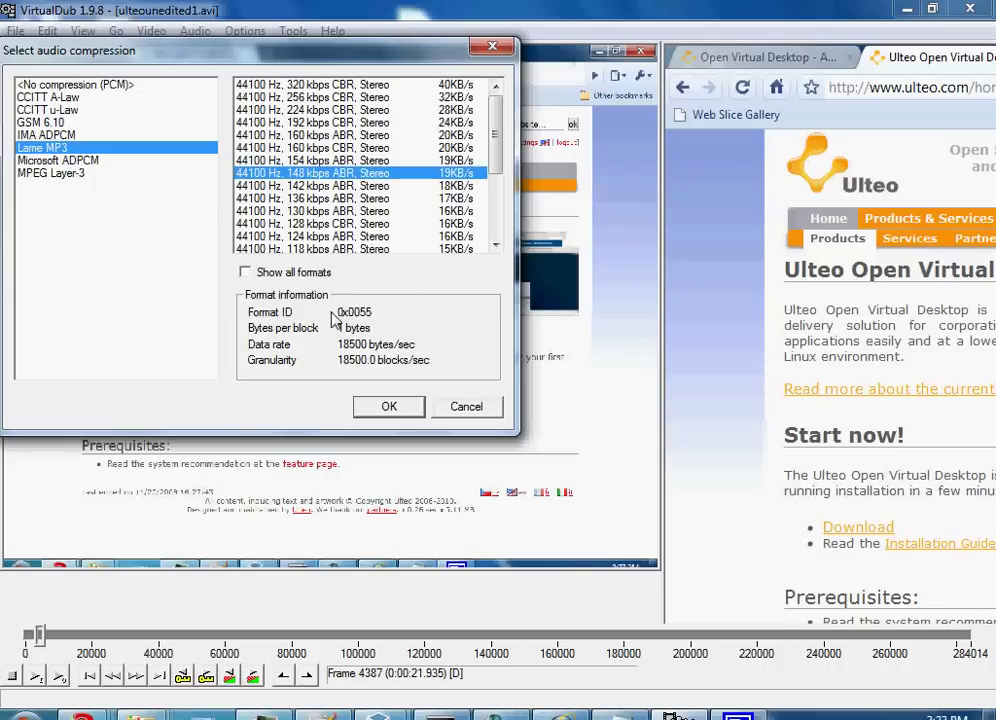
click(398, 408)
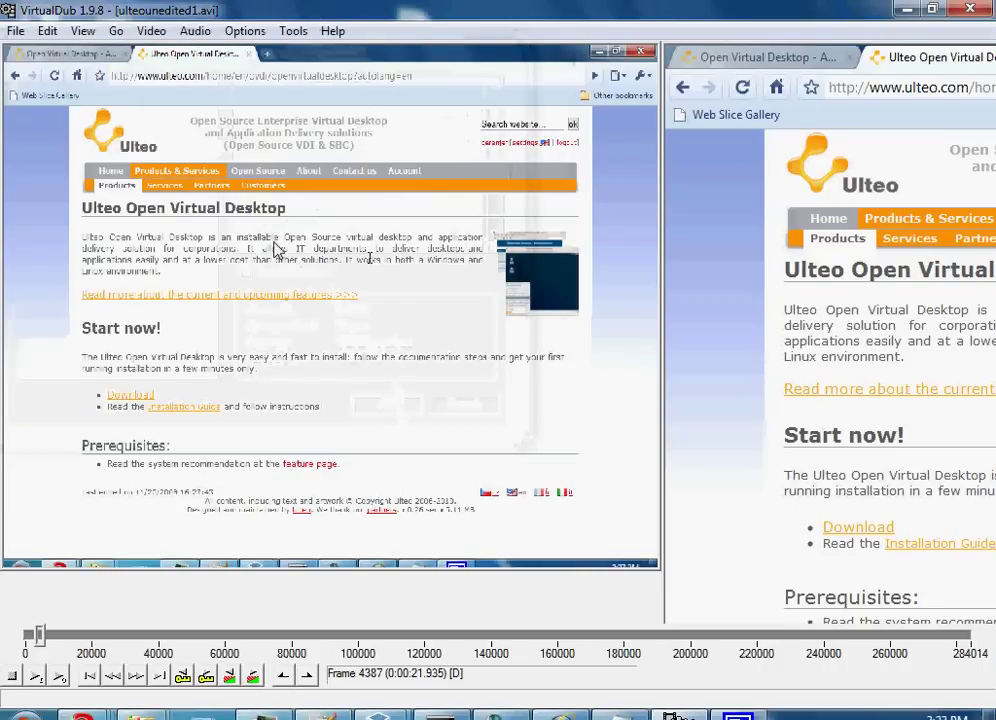
Set video compression to the ffdshow Video Codec
click(151, 31)
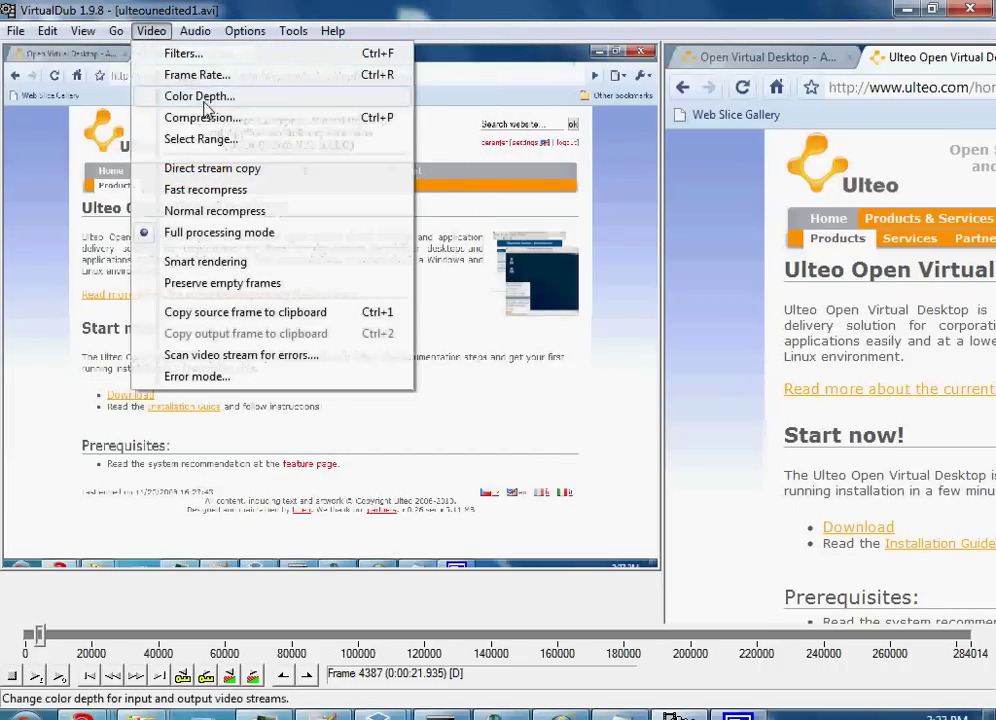
click(204, 117)
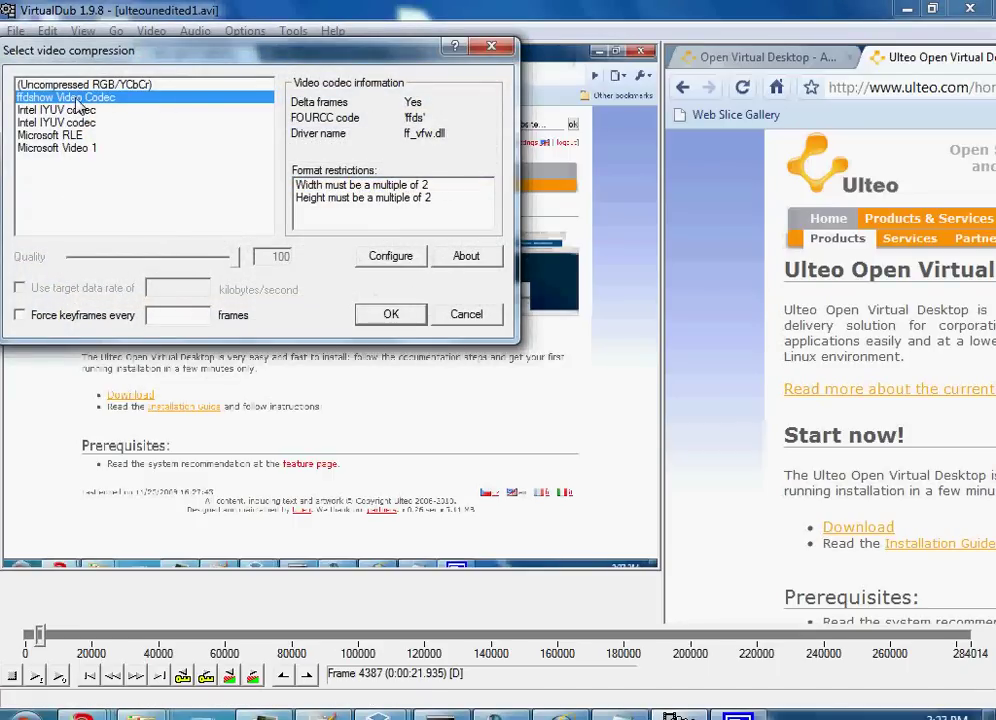
click(390, 316)
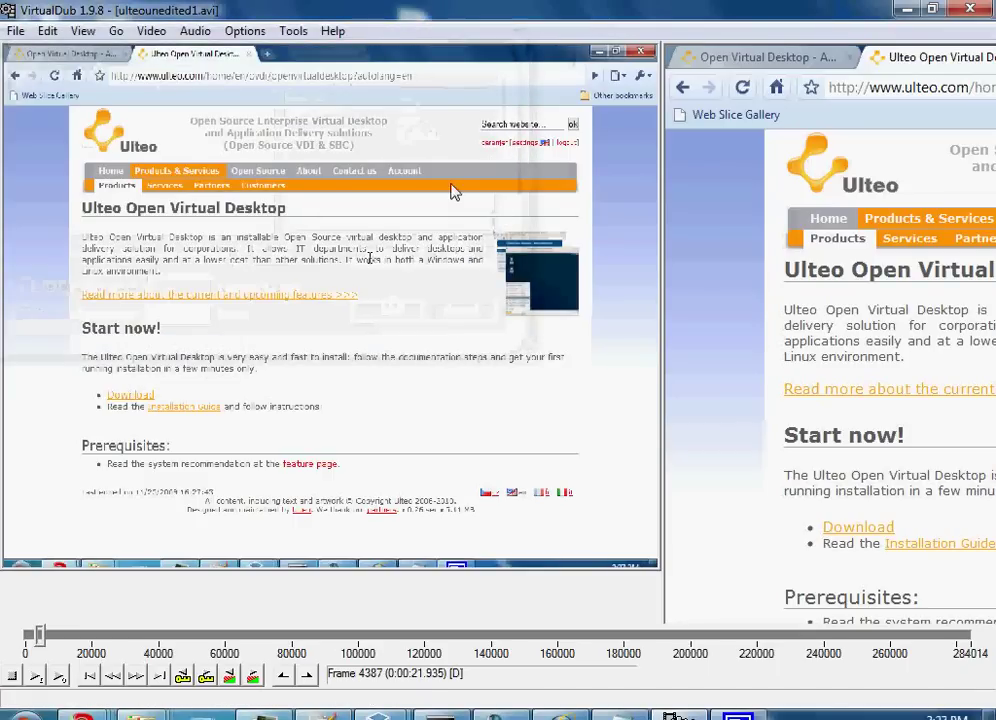
Save as AVI over the existing ulteounedited1.avi in Downloads, confirming the replacement
click(16, 32)
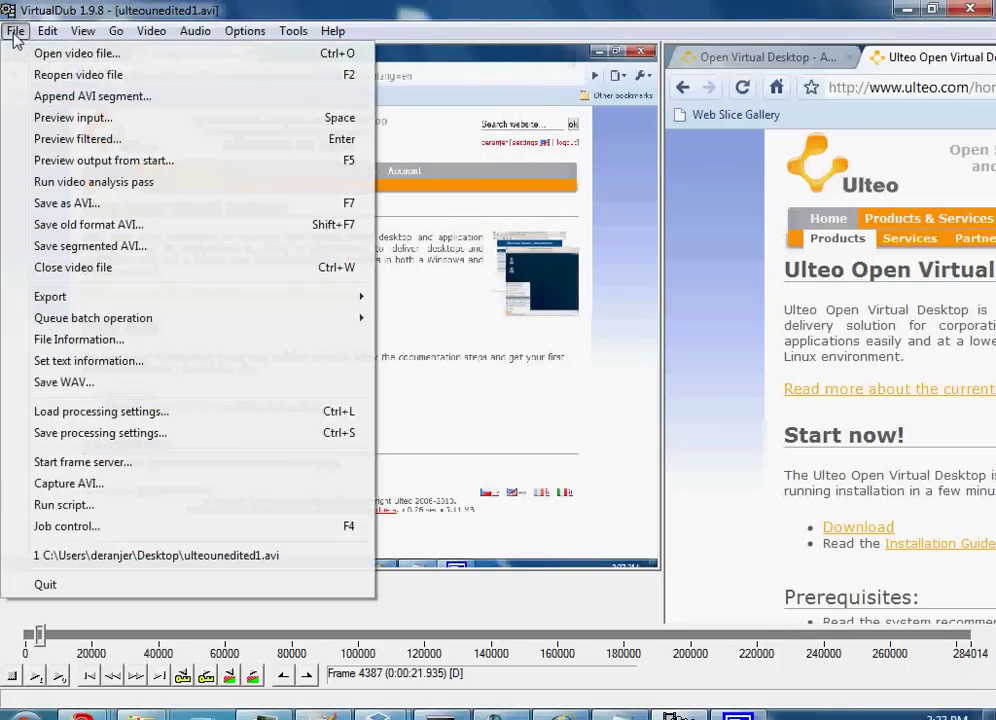
click(90, 204)
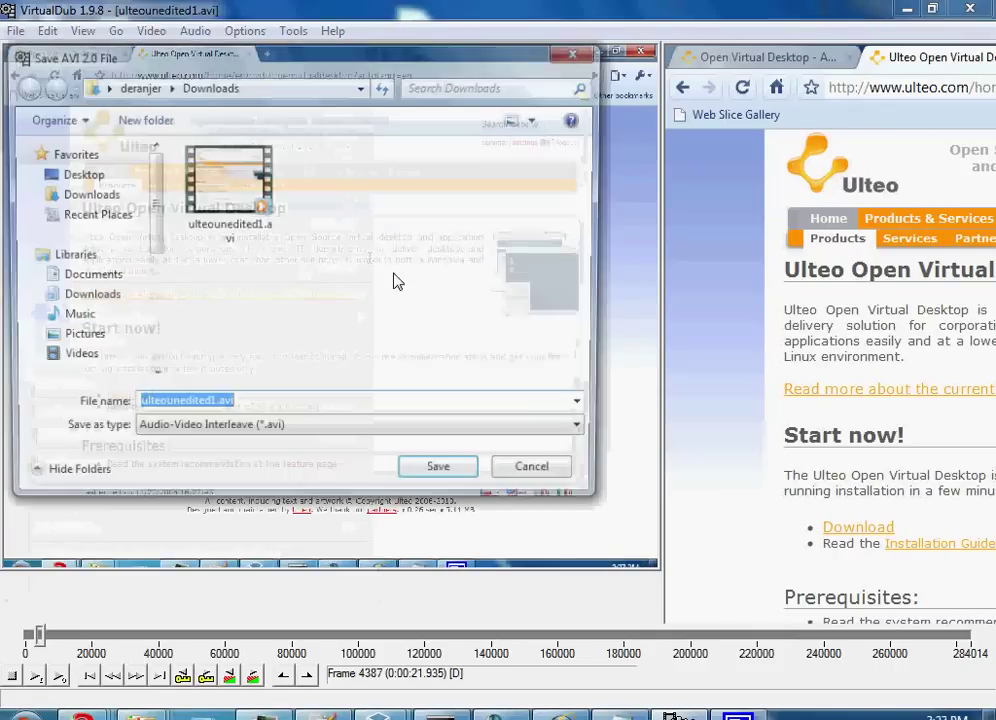
click(445, 479)
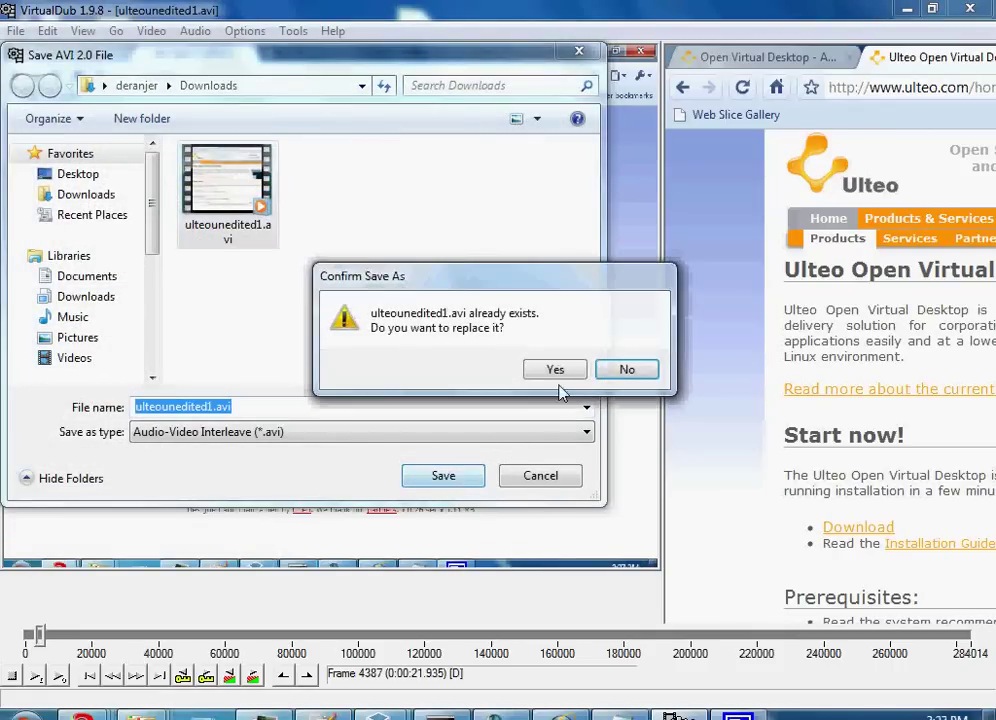
click(565, 372)
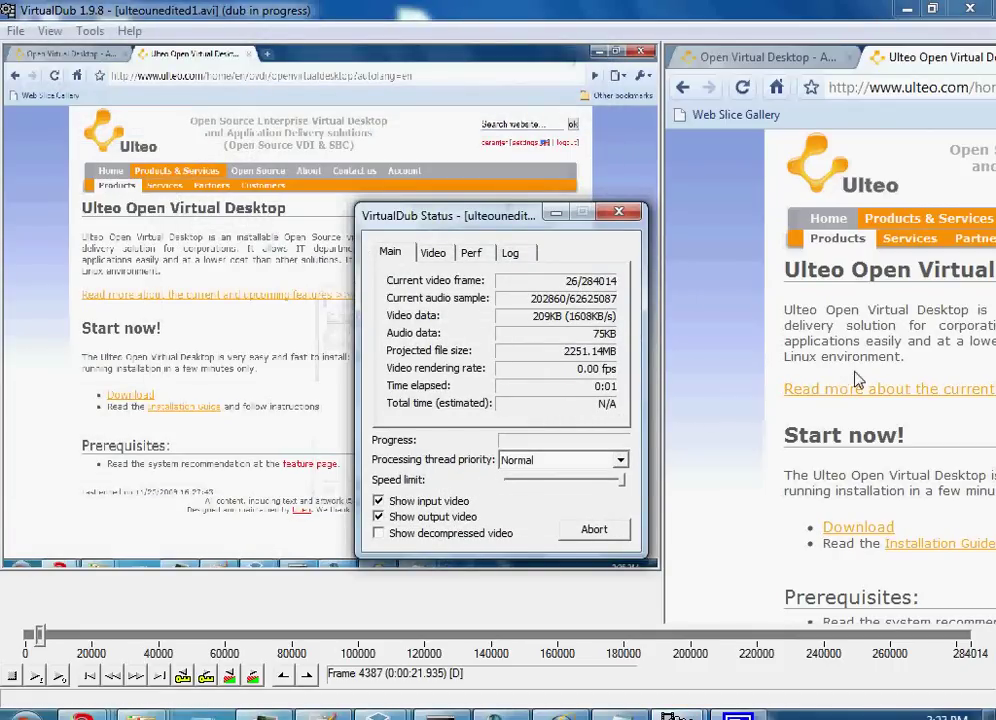